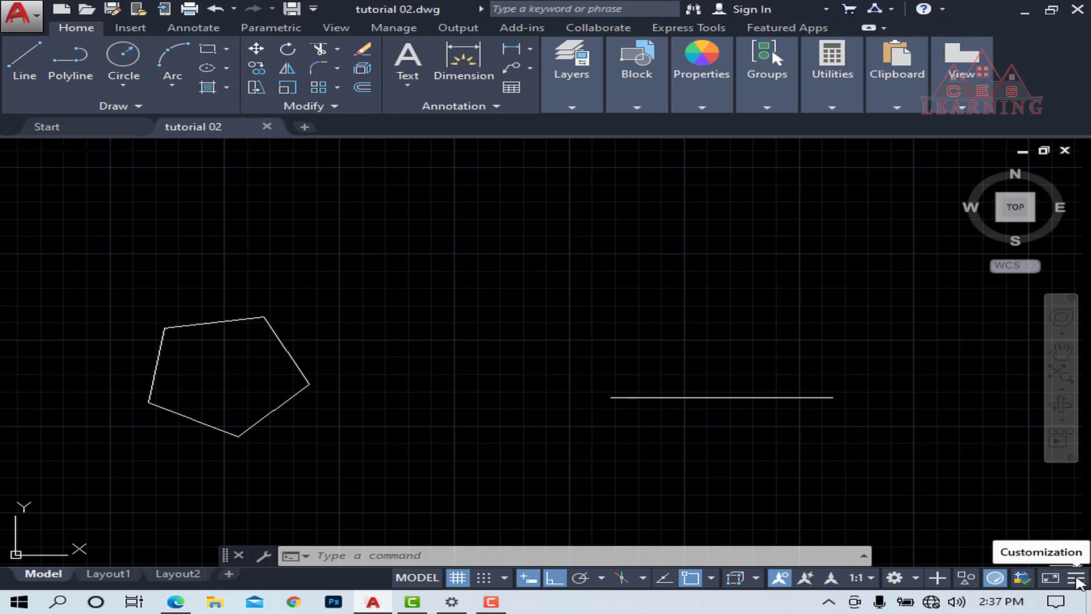
- Remove Polar Tracking from the drafting aids shown in the status bar
{"action": "left_click", "coordinate": [1076, 579]}
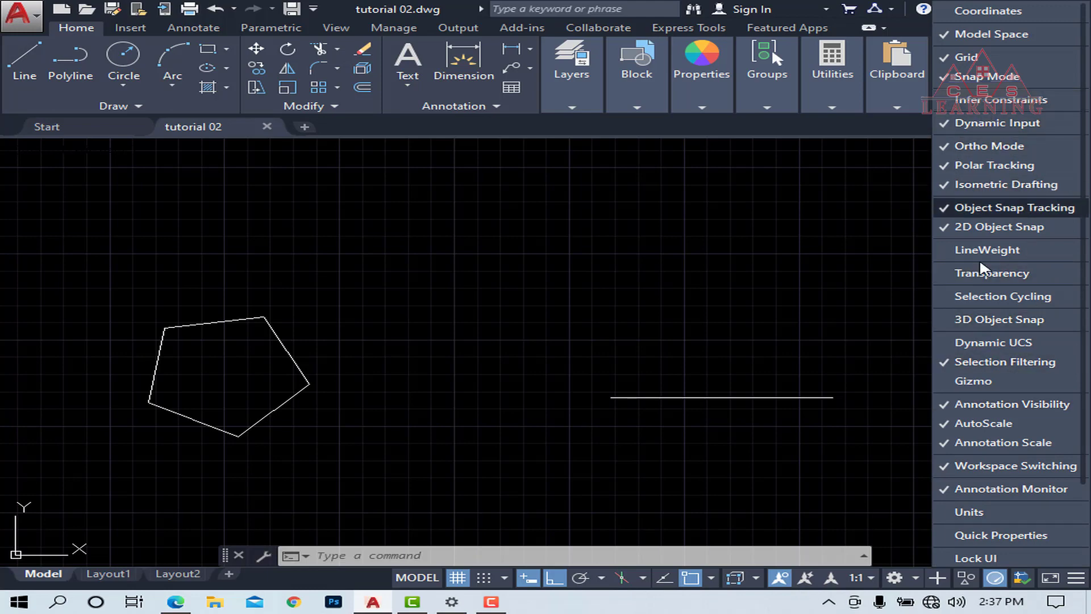
{"action": "key", "text": "Escape"}
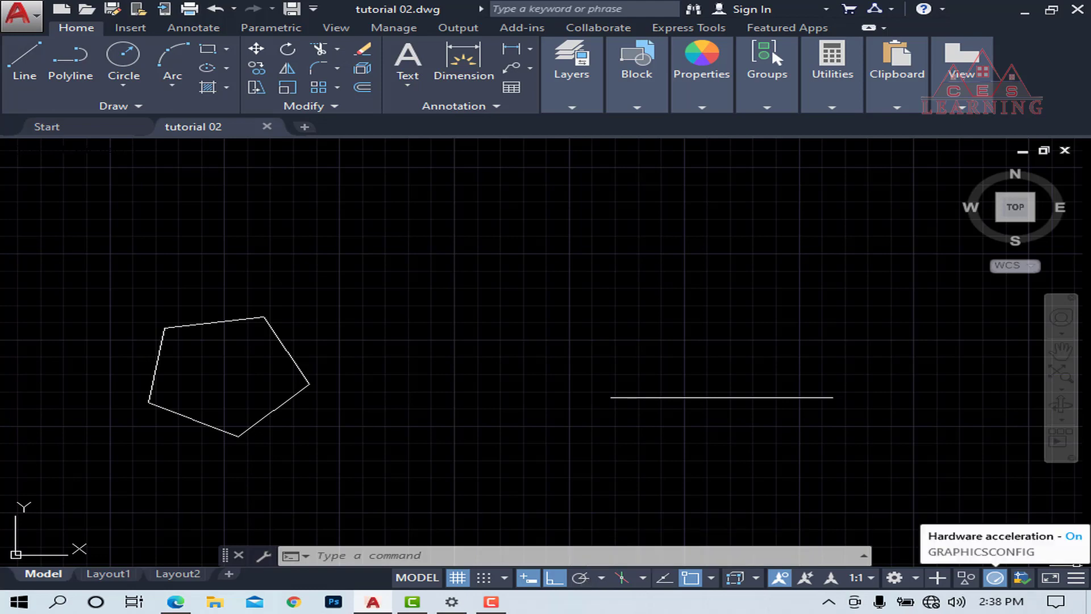
{"action": "left_click", "coordinate": [1075, 578]}
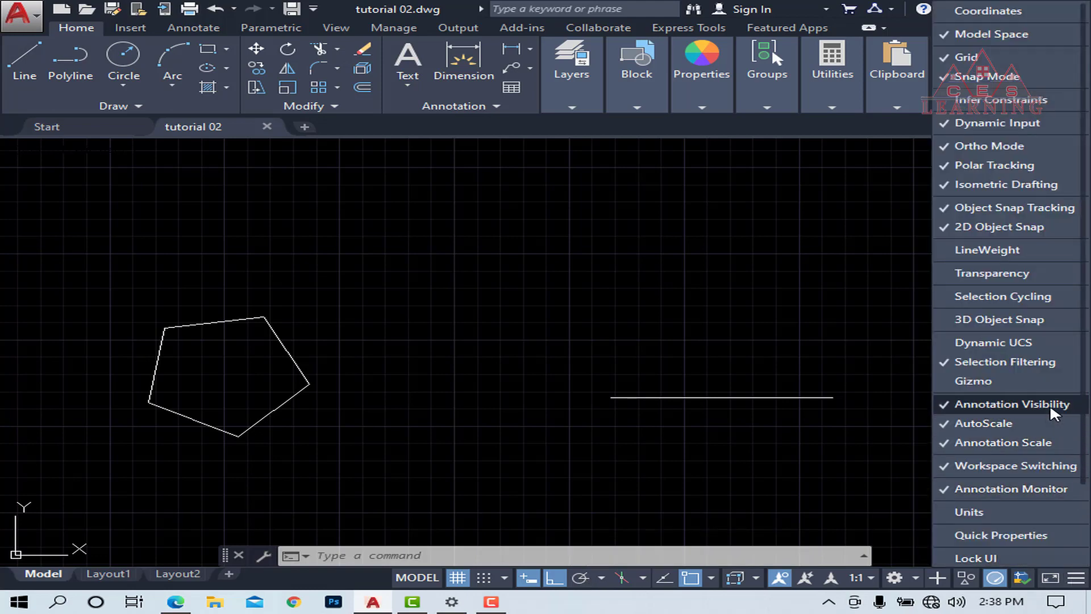
{"action": "left_click", "coordinate": [962, 164]}
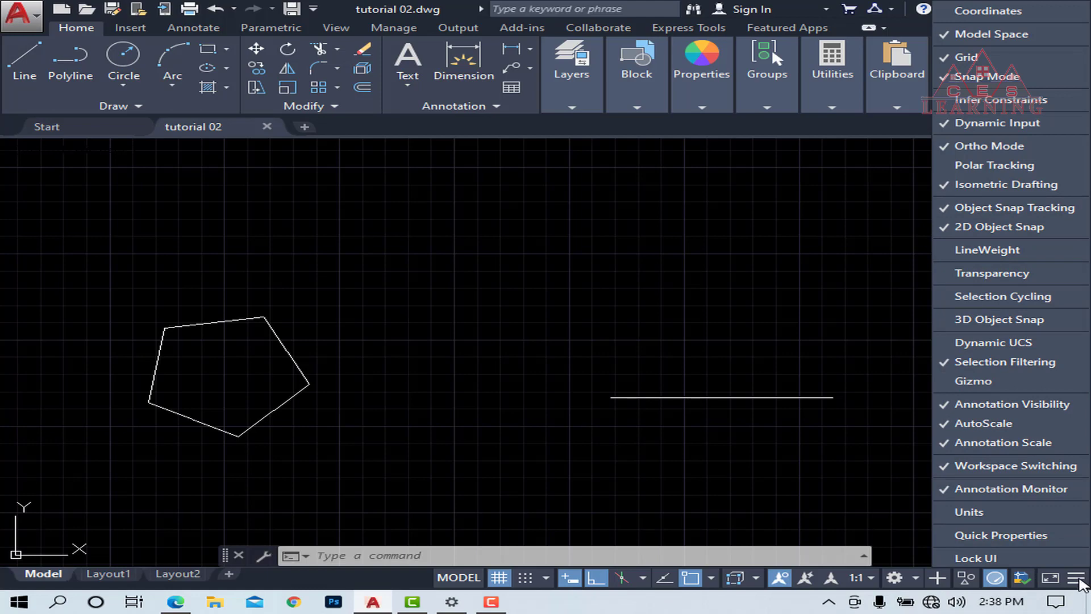
{"action": "left_click", "coordinate": [1082, 585]}
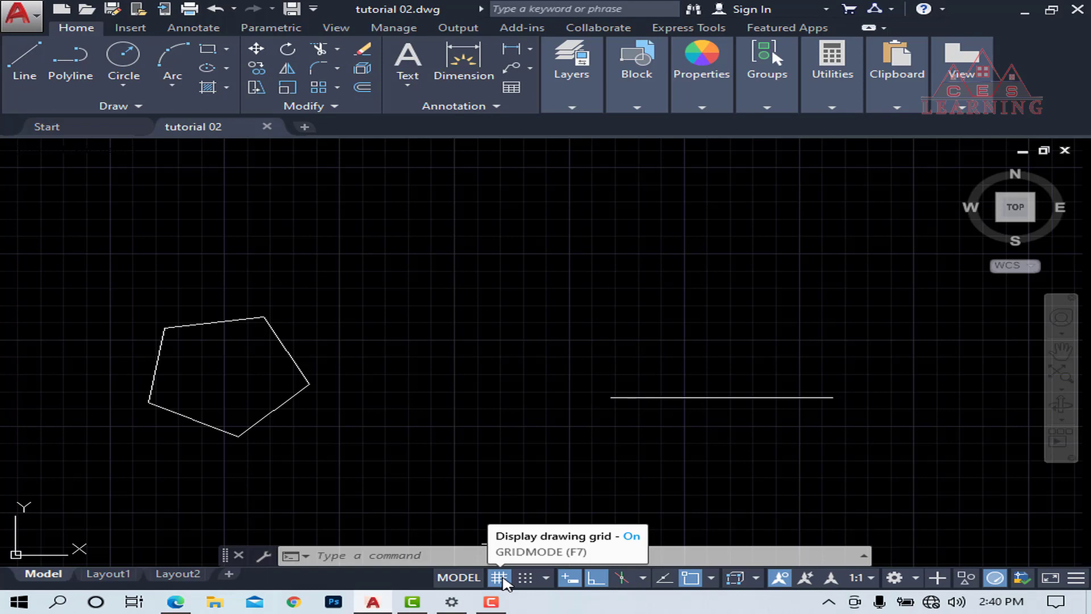
{"action": "left_click", "coordinate": [500, 578]}
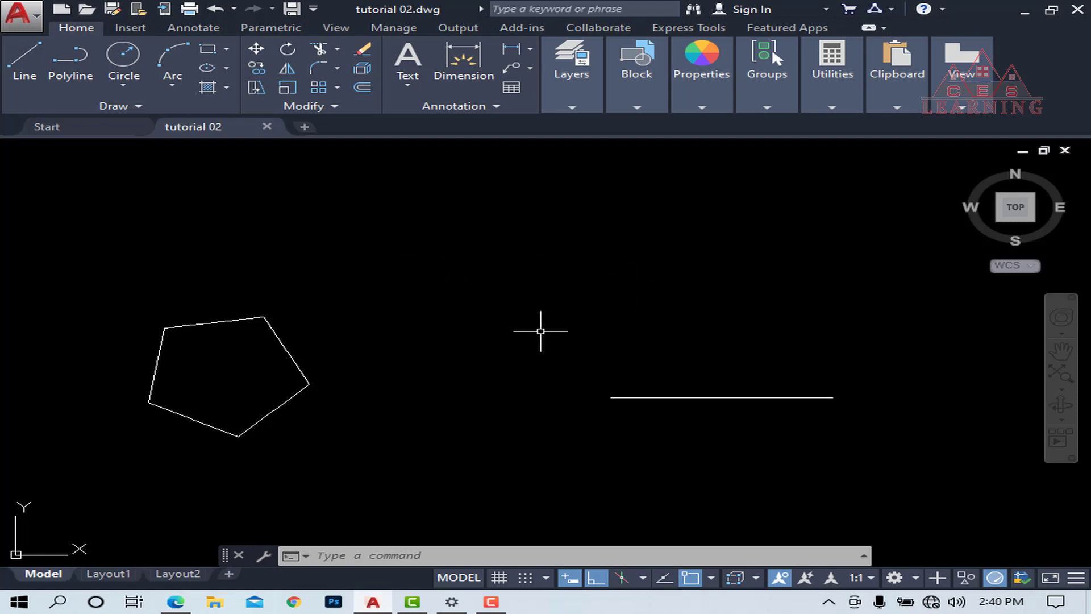
{"action": "left_click", "coordinate": [500, 578]}
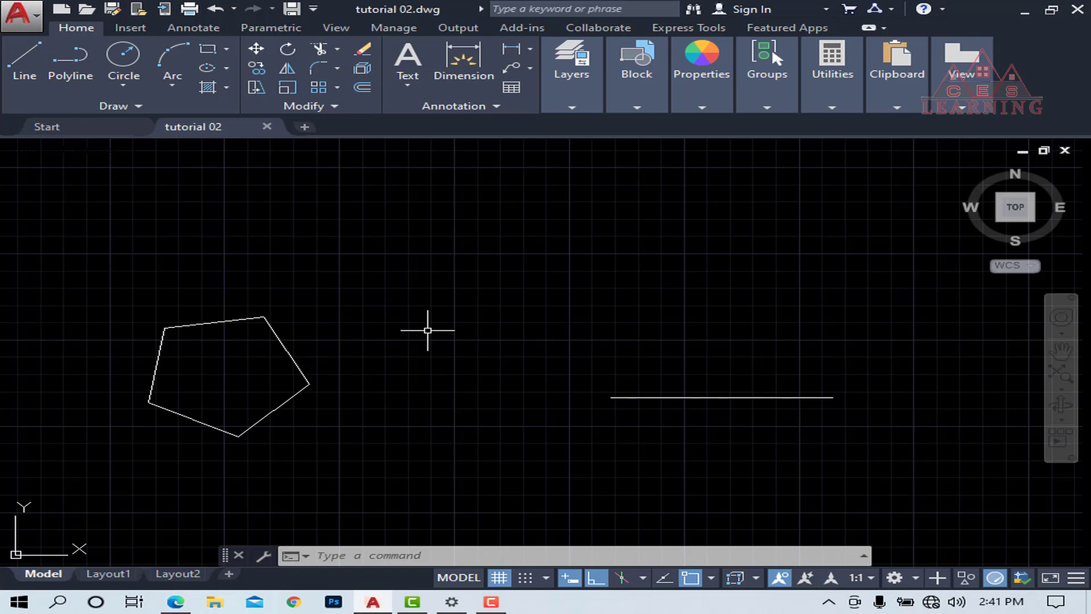
- Start the LINE command with the L alias, waiting for a first point
{"action": "type", "text": "L"}
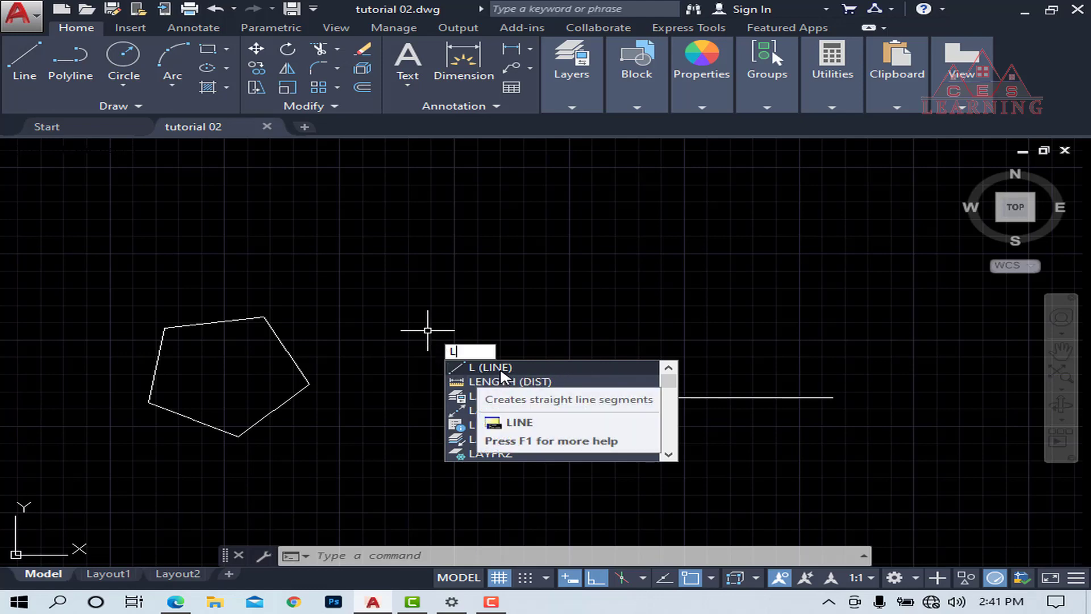
{"action": "mouse_move", "coordinate": [490, 368]}
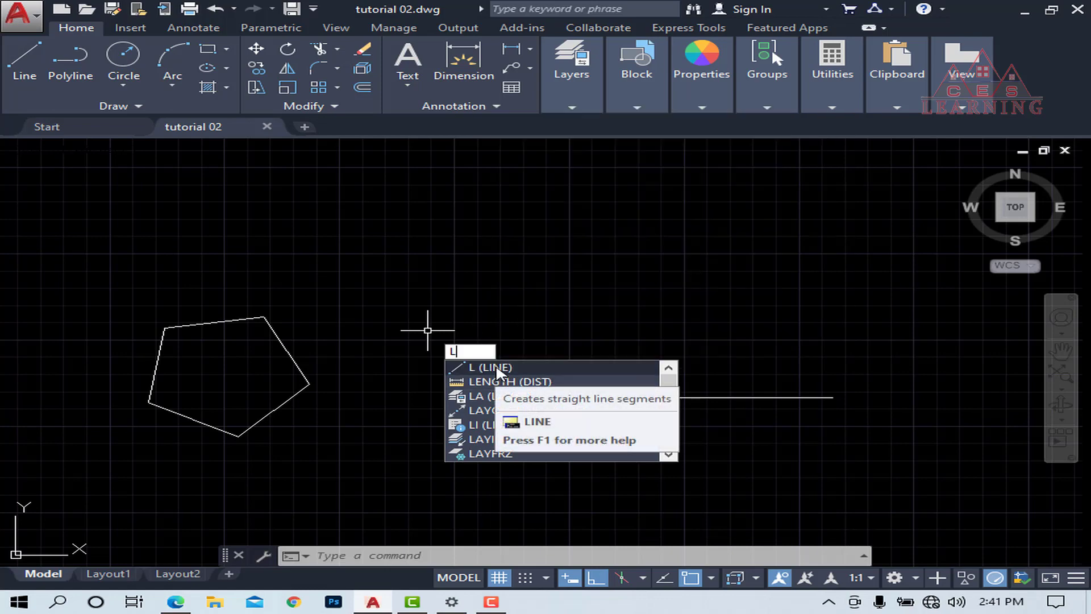
{"action": "key", "text": "Return"}
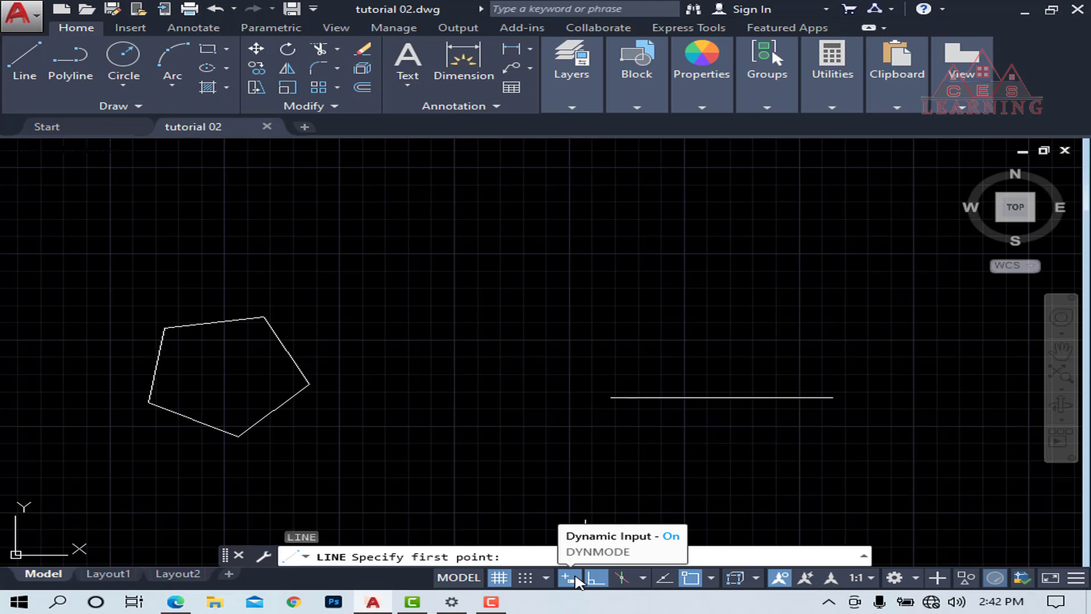
{"action": "left_click", "coordinate": [569, 577]}
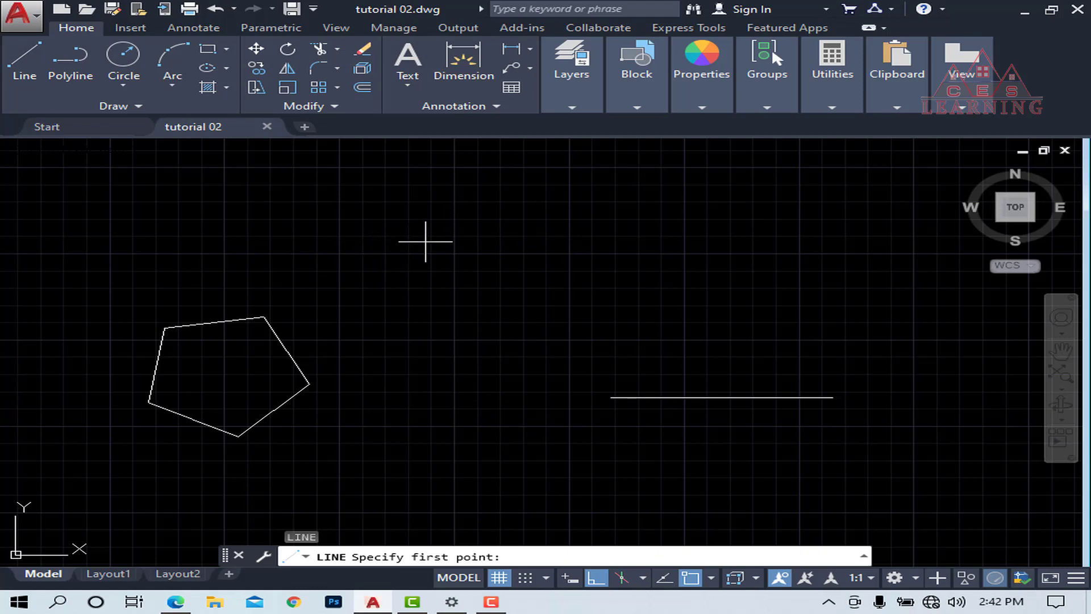
{"action": "left_click", "coordinate": [571, 577]}
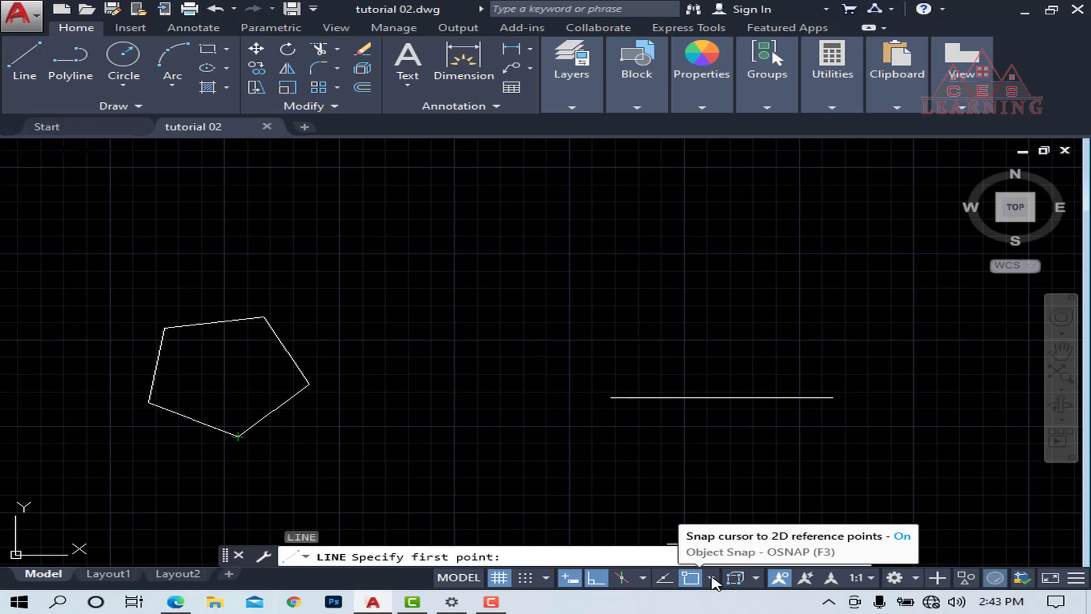
- Open Drafting Settings from the status-bar object snap list to see enabled snap modes
{"action": "left_click", "coordinate": [712, 579]}
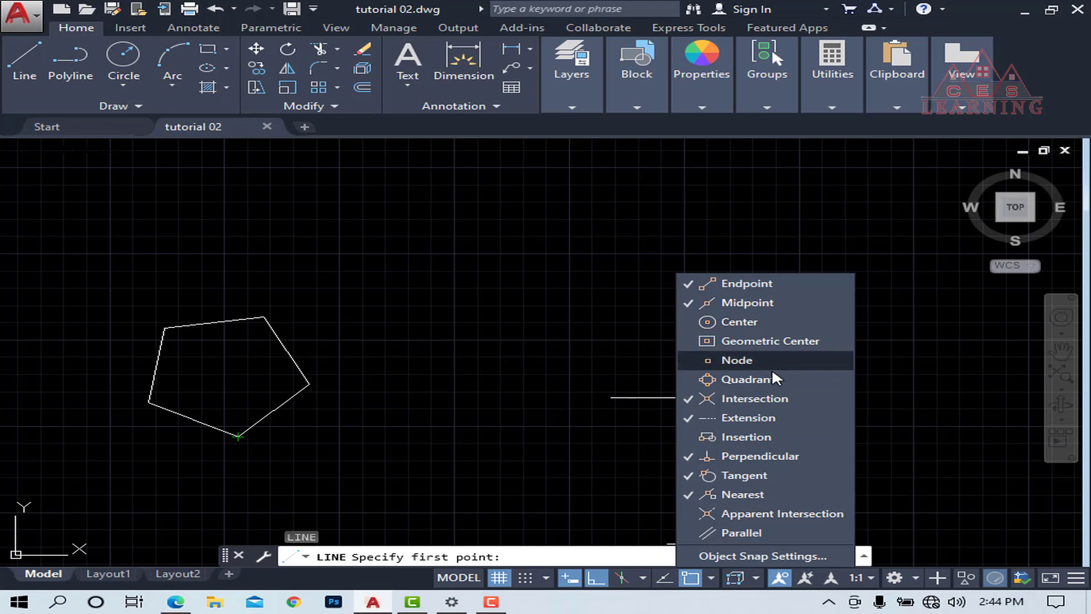
{"action": "left_click", "coordinate": [765, 550]}
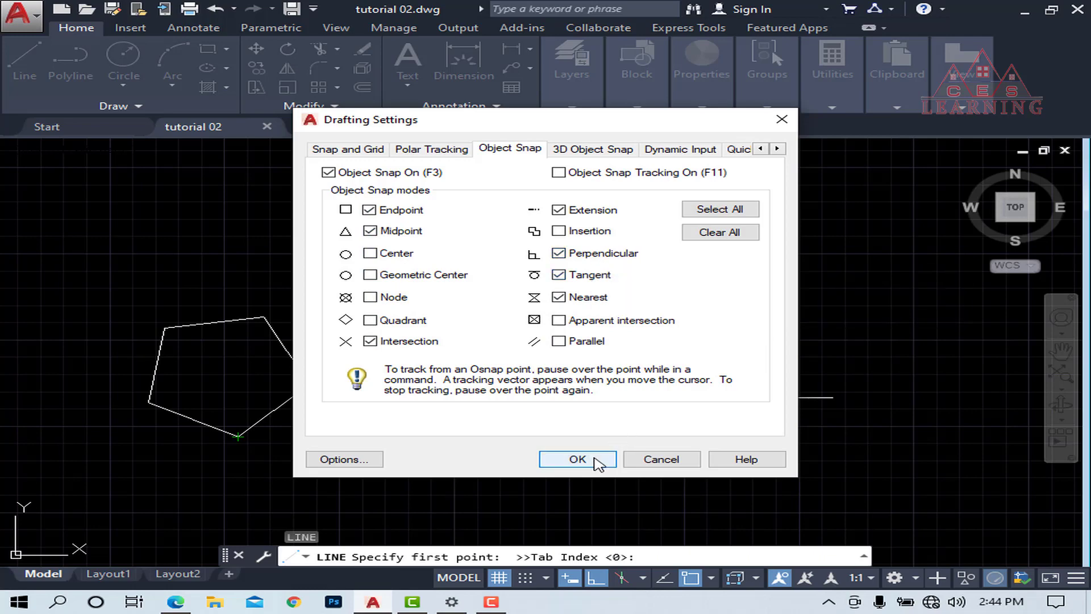
- Review the Polar Tracking, Object Snap, 3D Object Snap, Dynamic Input and Snap and Grid tabs, then cancel
{"action": "left_click", "coordinate": [418, 151]}
{"action": "left_click", "coordinate": [508, 151]}
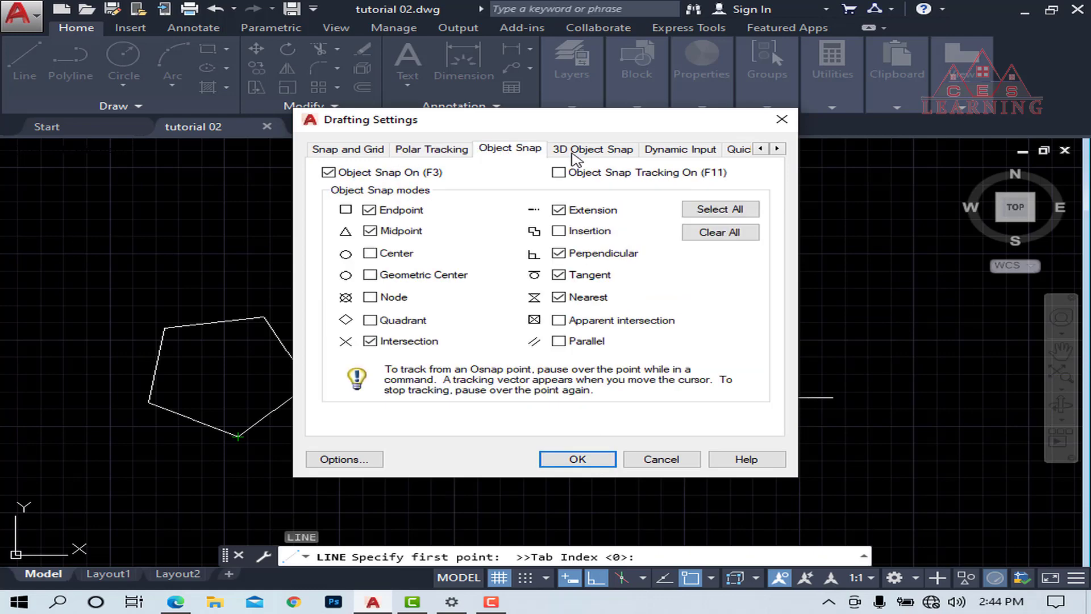
{"action": "left_click", "coordinate": [601, 152]}
{"action": "left_click", "coordinate": [681, 150]}
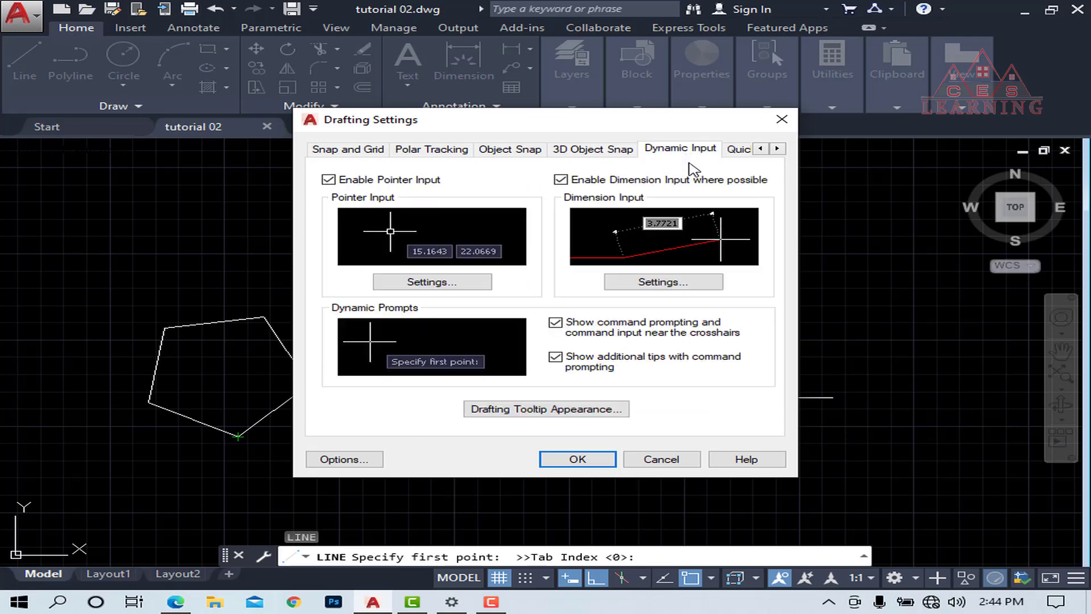
{"action": "left_click", "coordinate": [594, 150]}
{"action": "left_click", "coordinate": [496, 159]}
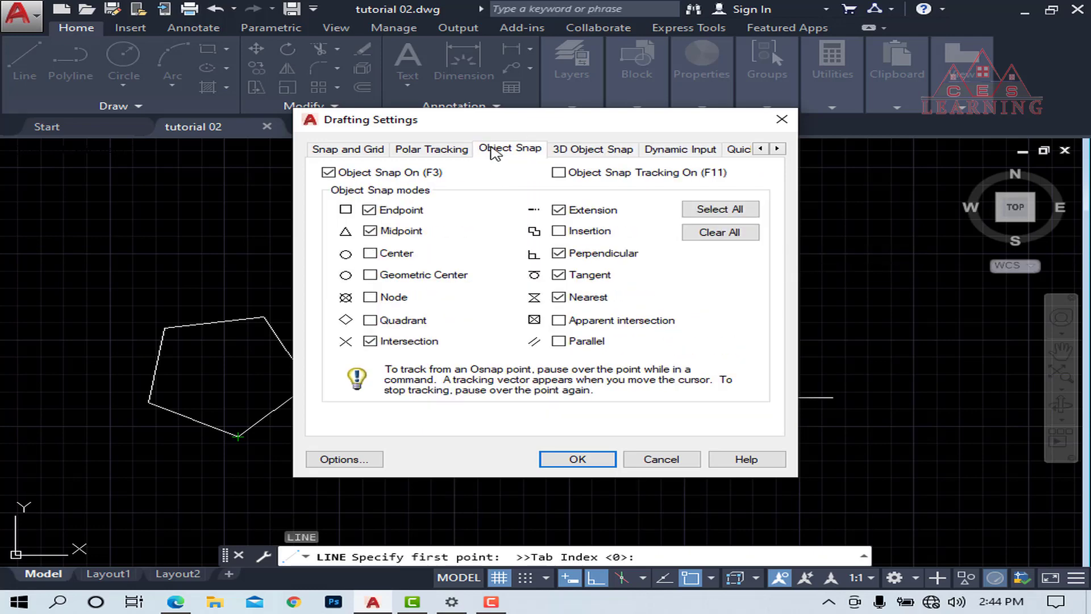
{"action": "left_click", "coordinate": [436, 159]}
{"action": "left_click", "coordinate": [361, 157]}
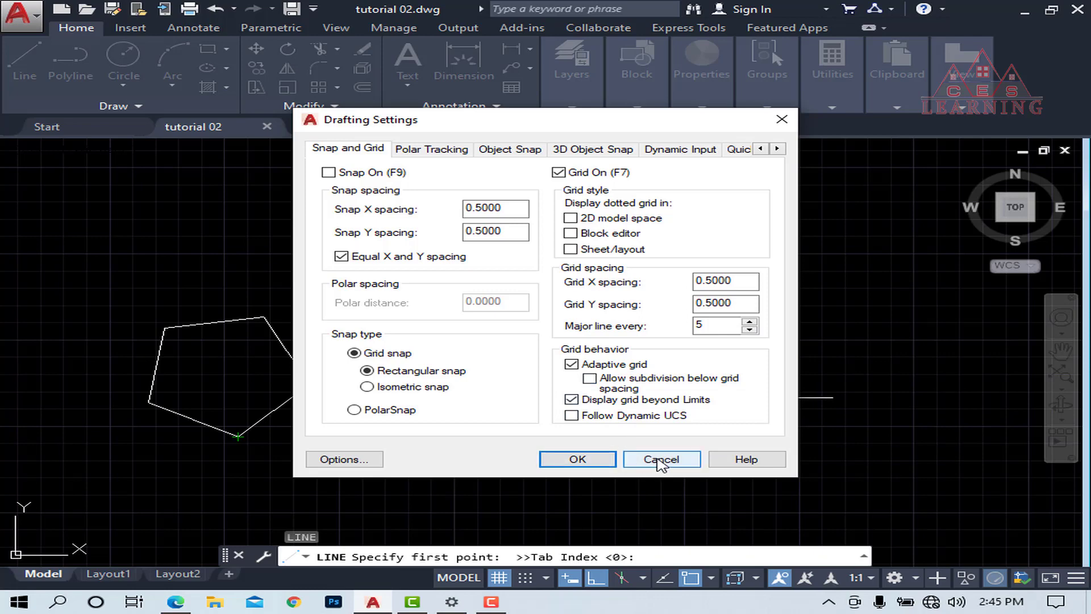
{"action": "left_click", "coordinate": [660, 460]}
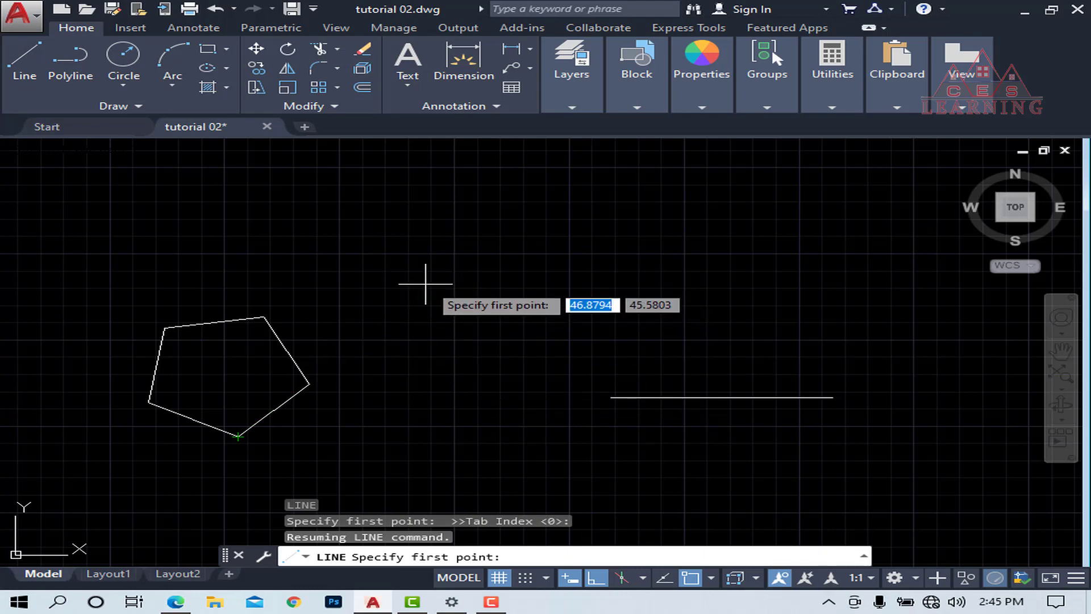
- Place the first point of a new line constrained by Ortho mode
{"action": "left_click", "coordinate": [508, 268]}
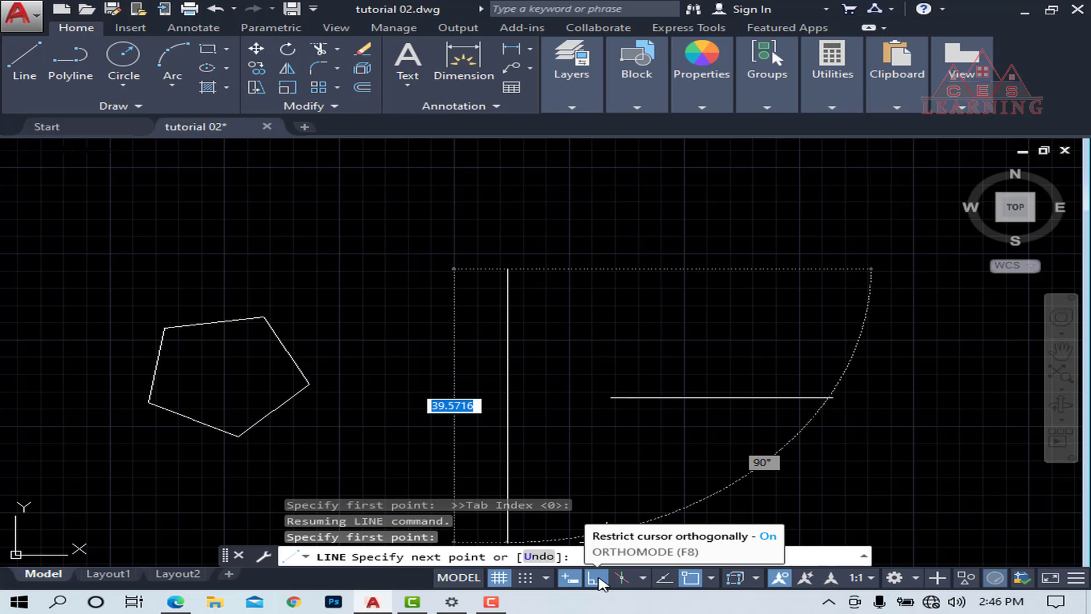
- Turn Ortho off so the line preview can follow any angle, around 23°
{"action": "left_click", "coordinate": [598, 579]}
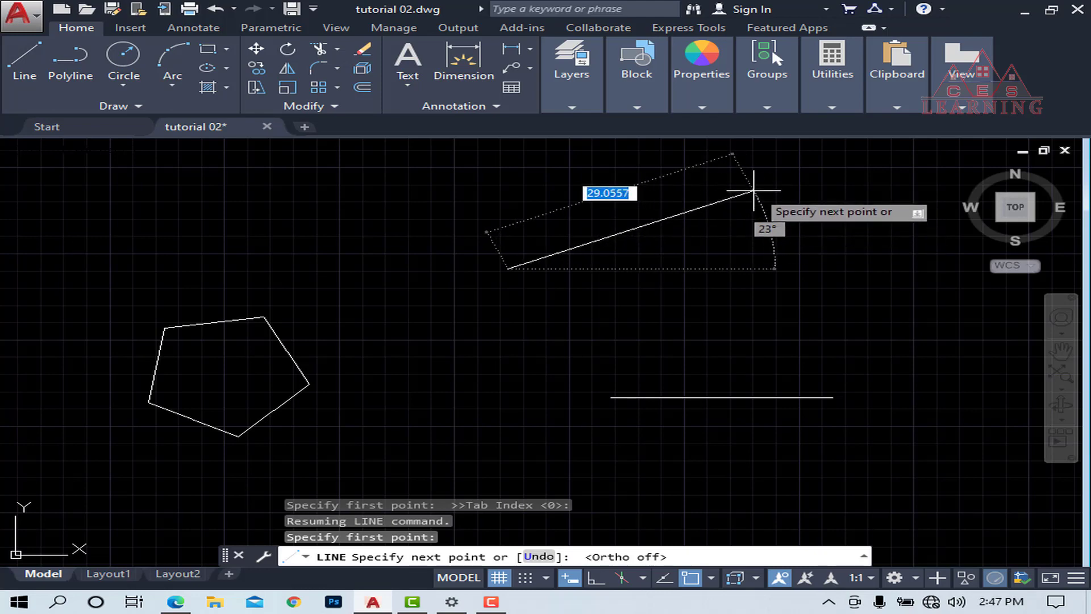
- Cancel the unfinished line without adding a segment
{"action": "key", "text": "Return"}
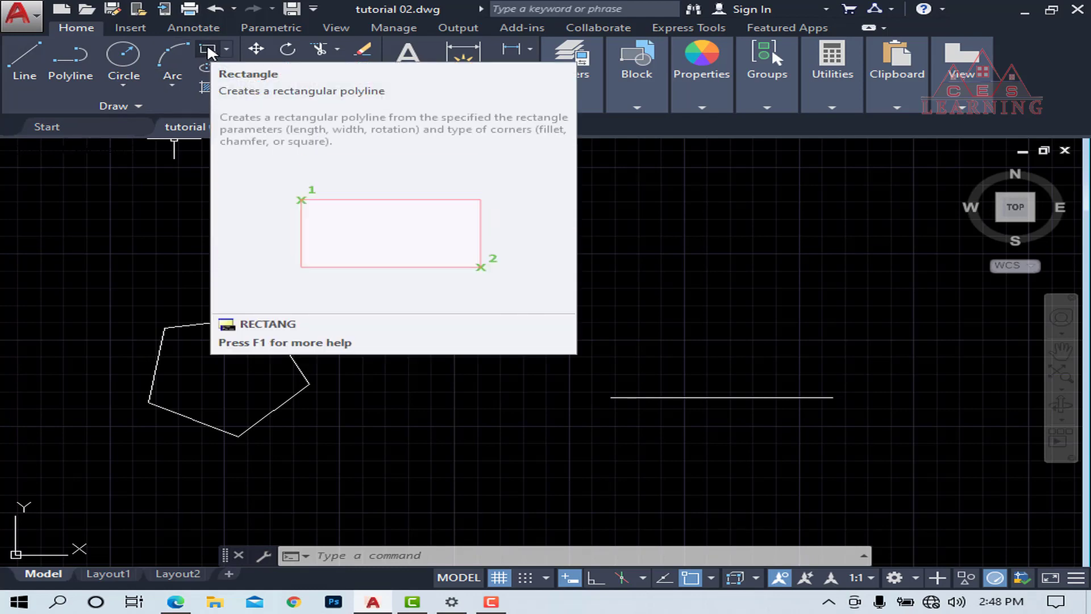
- Draw a rectangle above the horizontal line, right of the pentagon, using RECTANG
{"action": "left_click", "coordinate": [208, 49]}
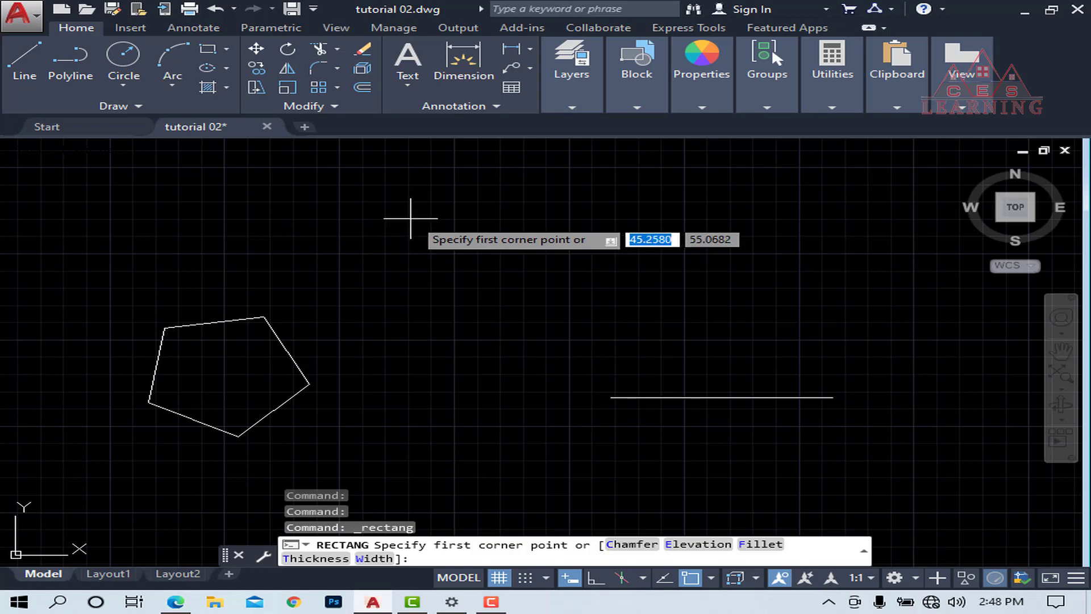
{"action": "left_click", "coordinate": [411, 218]}
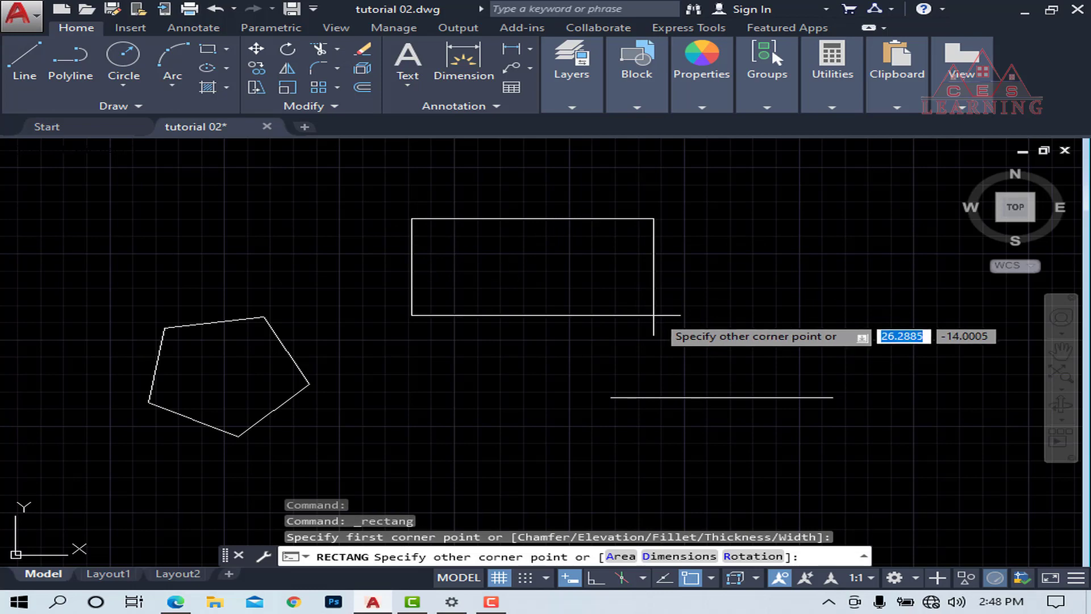
{"action": "left_click", "coordinate": [654, 314]}
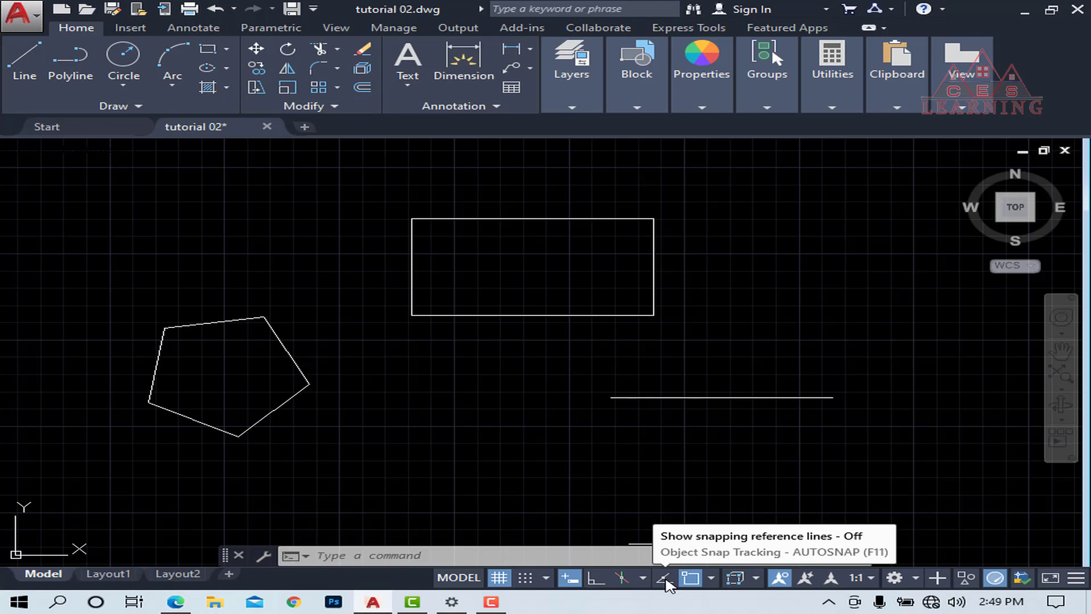
- Start a new line with object snap tracking on to align from the rectangle, then turn tracking off
{"action": "left_click", "coordinate": [665, 580]}
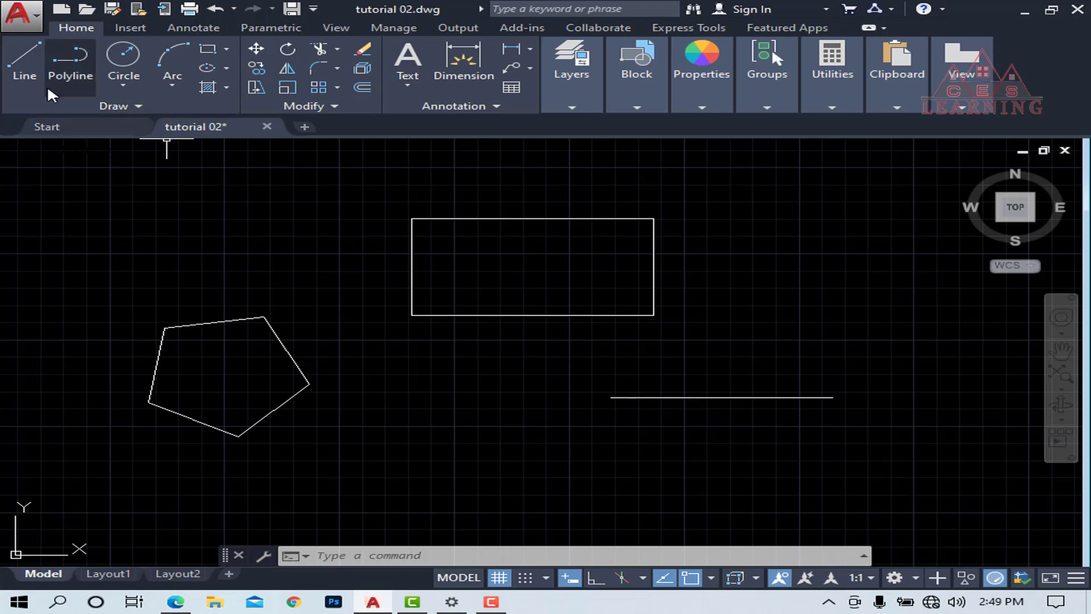
{"action": "left_click", "coordinate": [26, 60]}
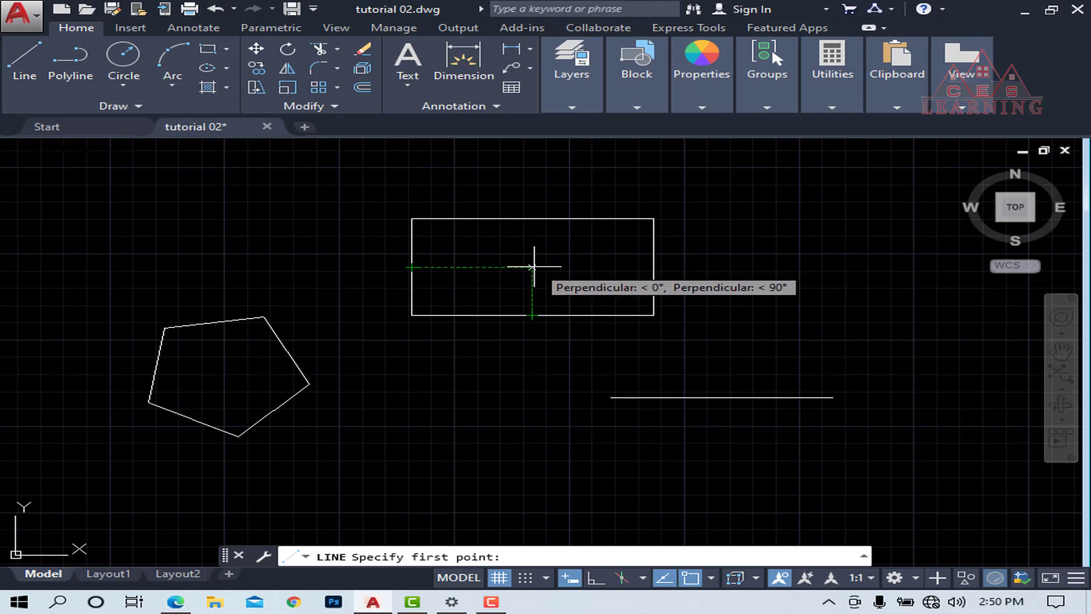
{"action": "left_click", "coordinate": [664, 578]}
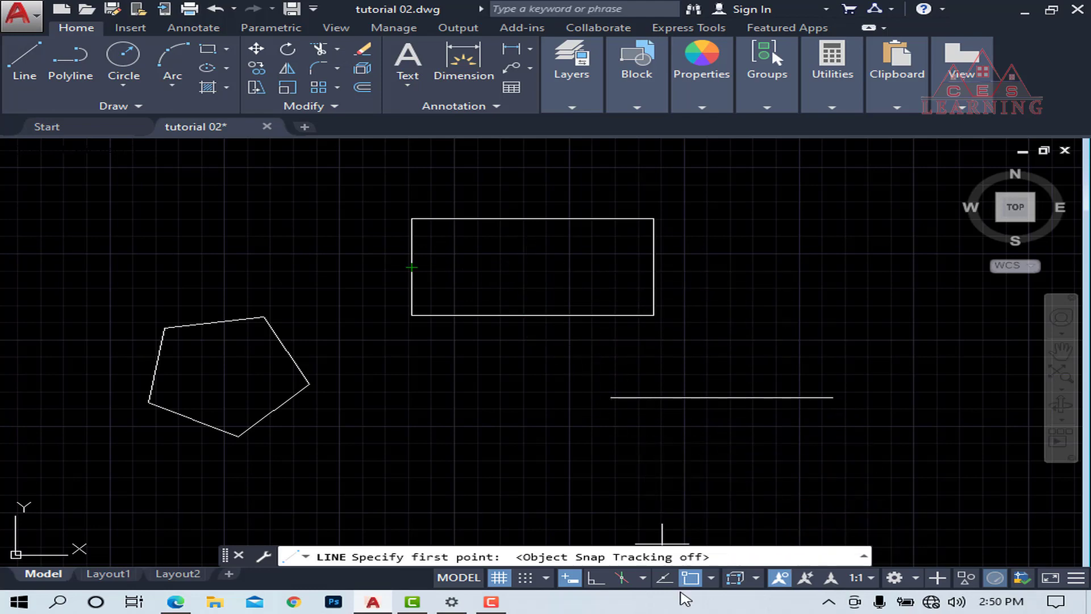
- Turn object snap tracking back on, trace the rectangle's midpoints, then cancel the line undrawn
{"action": "left_click", "coordinate": [664, 578]}
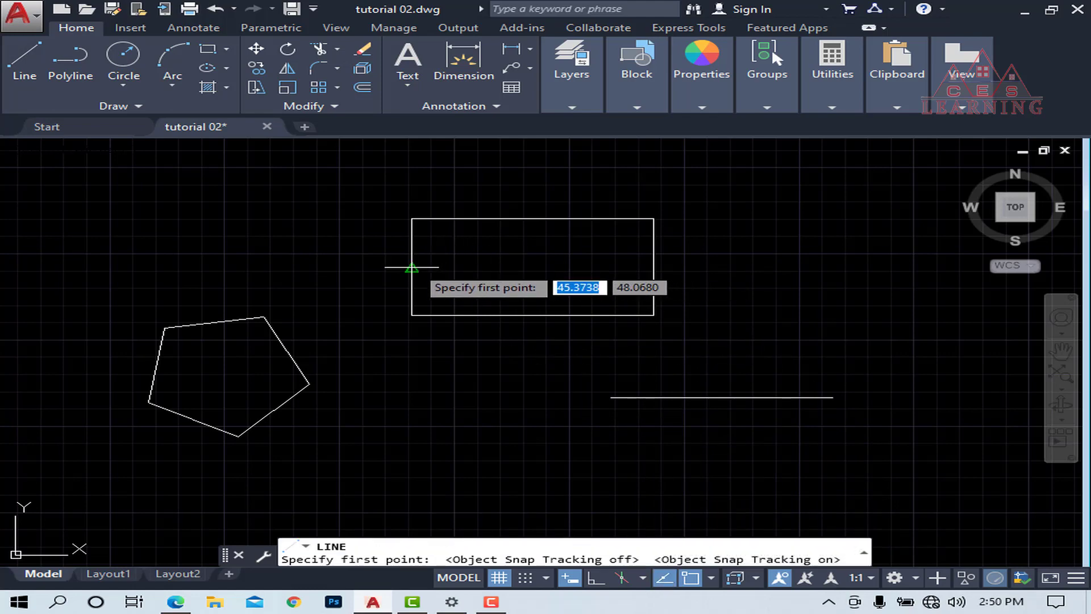
{"action": "left_click", "coordinate": [666, 579]}
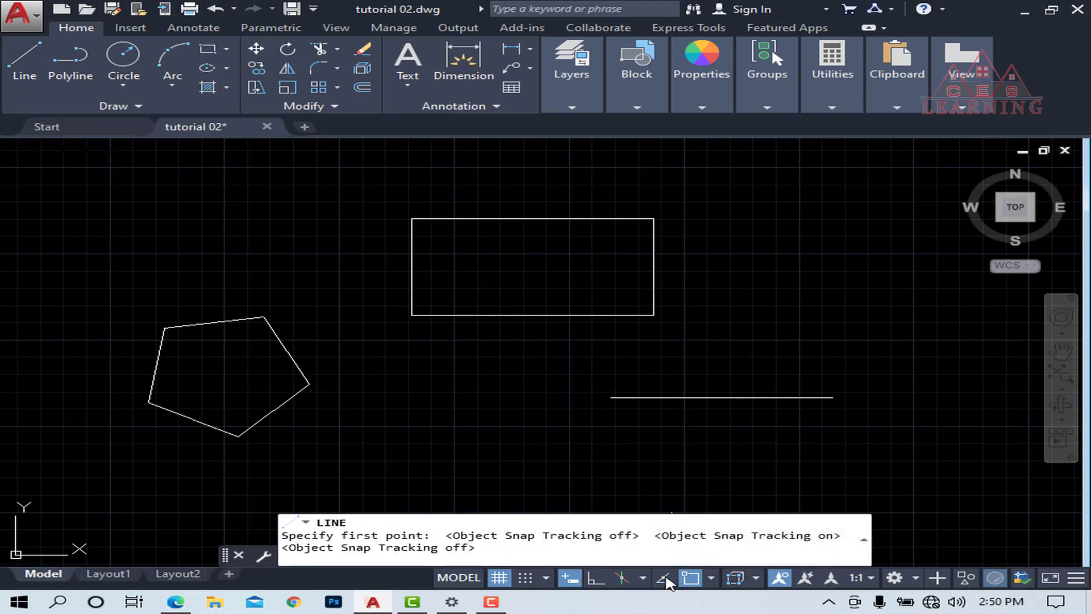
{"action": "left_click", "coordinate": [666, 578]}
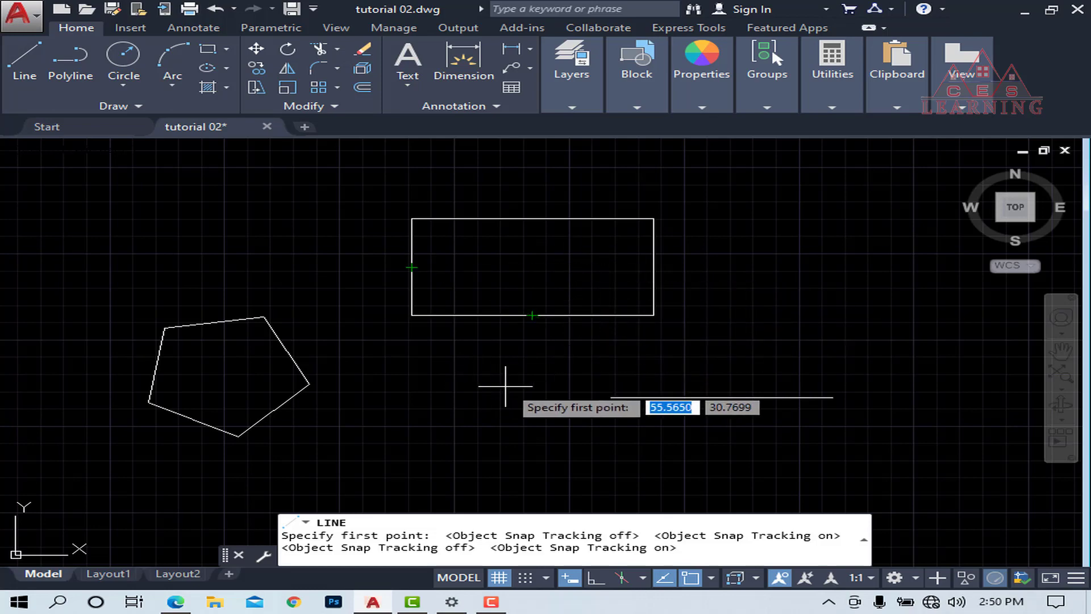
{"action": "key", "text": "Escape"}
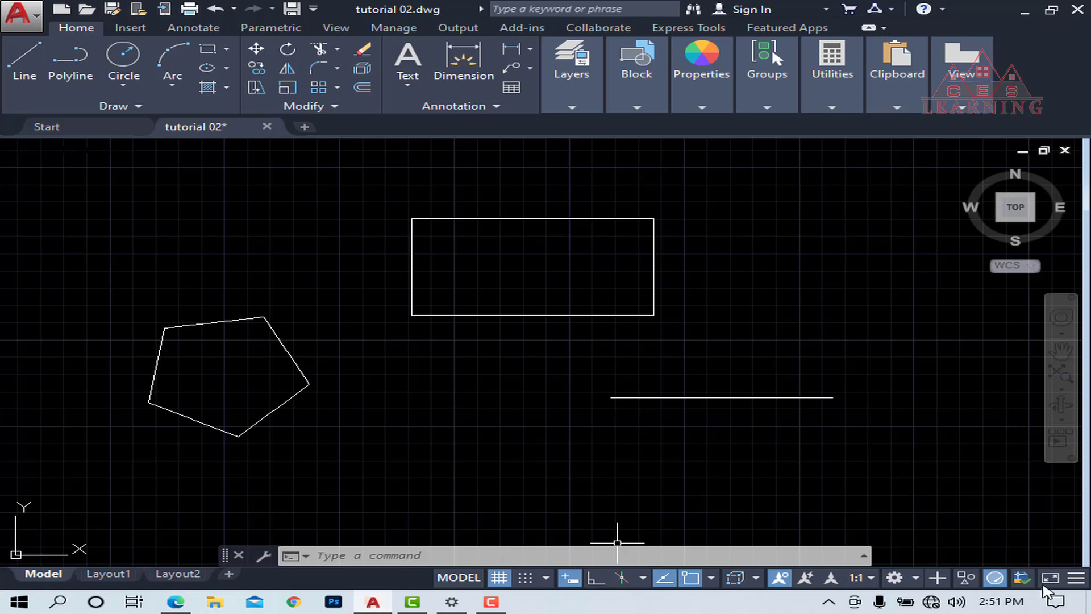
- Add Polar Tracking to the status-bar drafting aid toggles
{"action": "left_click", "coordinate": [1075, 579]}
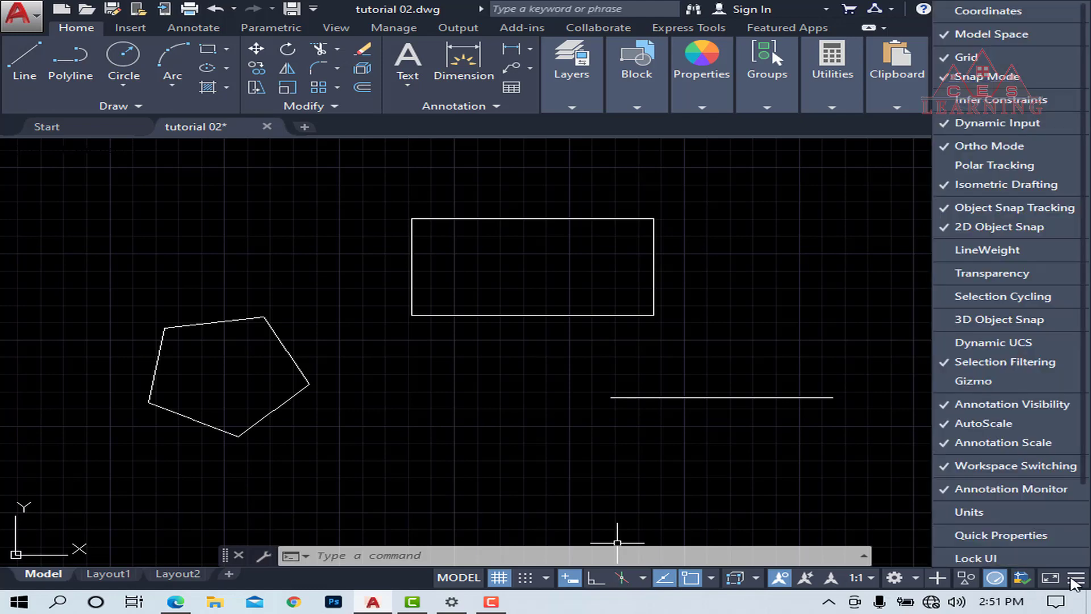
{"action": "left_click", "coordinate": [980, 163]}
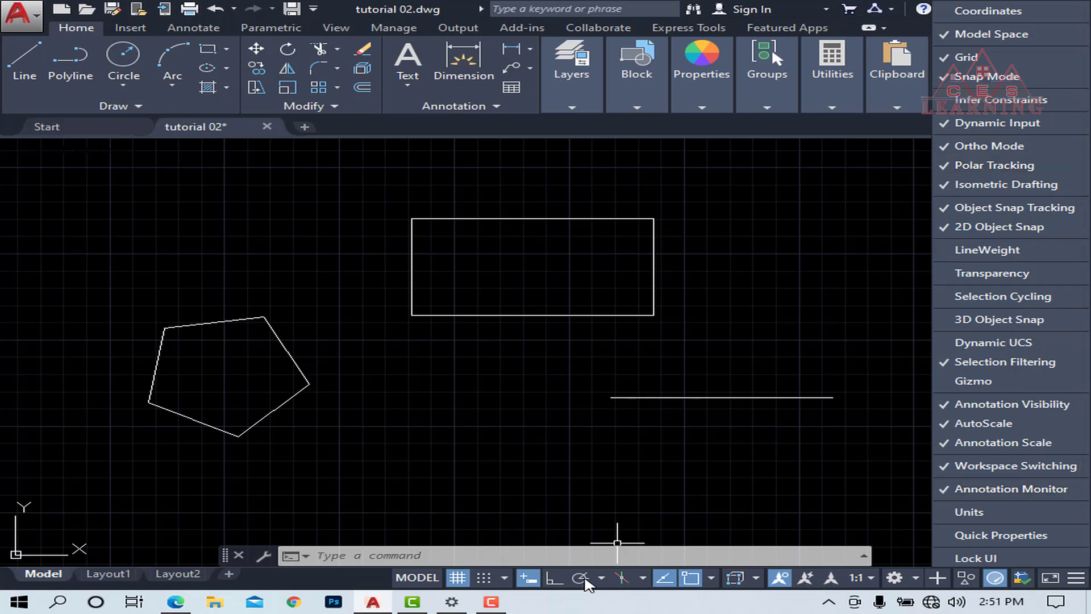
{"action": "left_click", "coordinate": [1074, 579]}
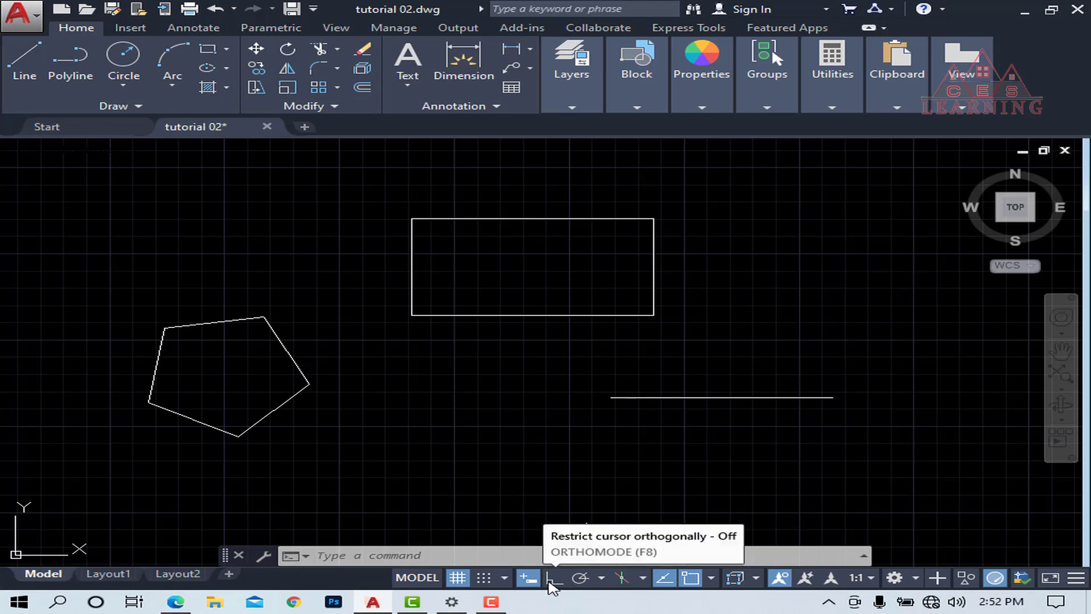
- Turn on ortho and polar tracking, and set the polar angle increment to 45°
{"action": "left_click", "coordinate": [552, 585]}
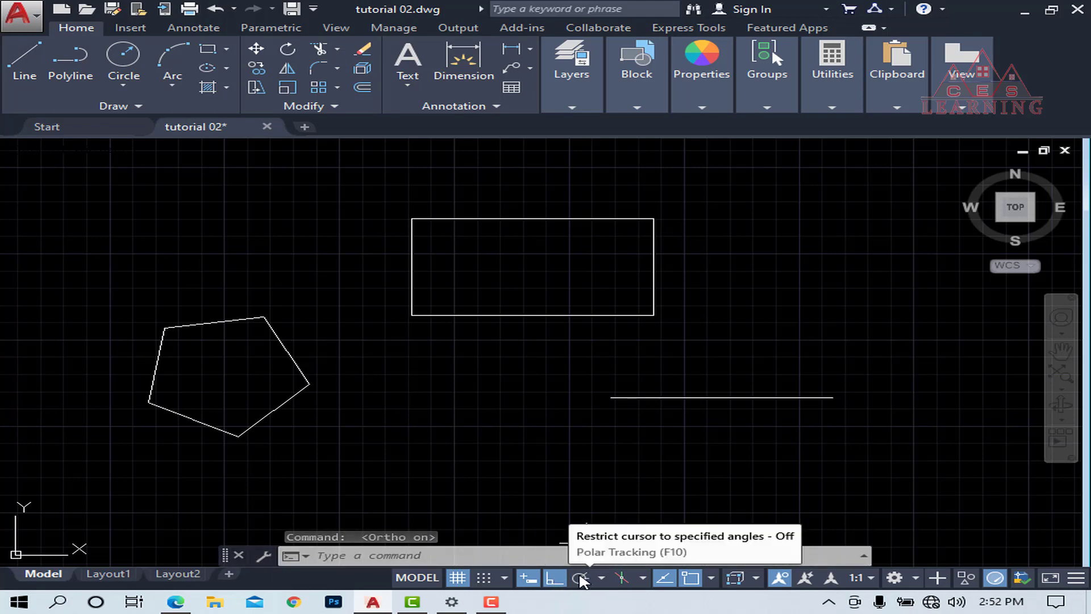
{"action": "left_click", "coordinate": [580, 579]}
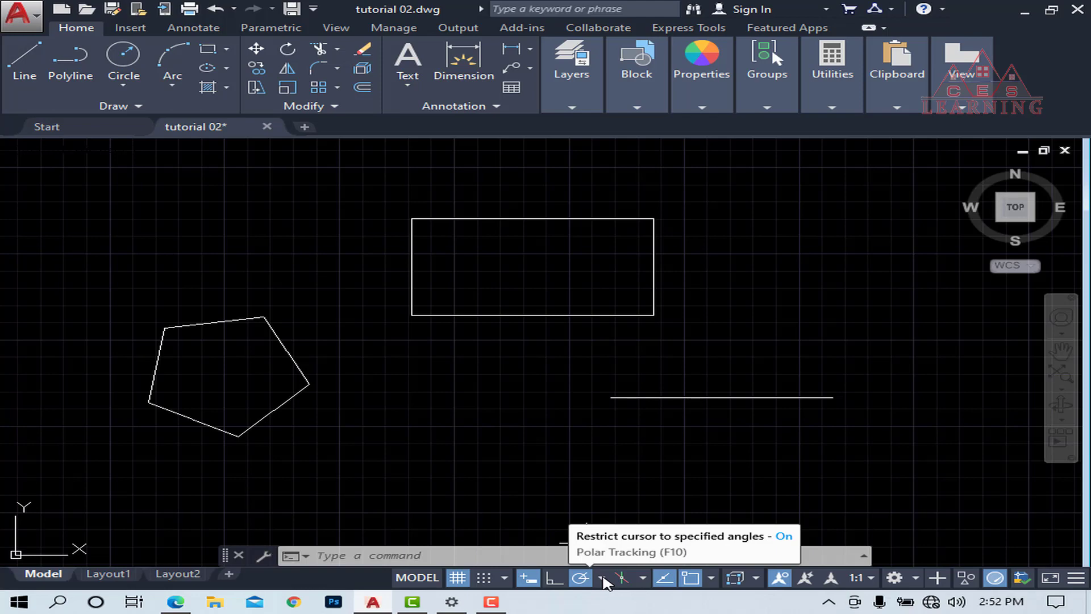
{"action": "left_click", "coordinate": [603, 578]}
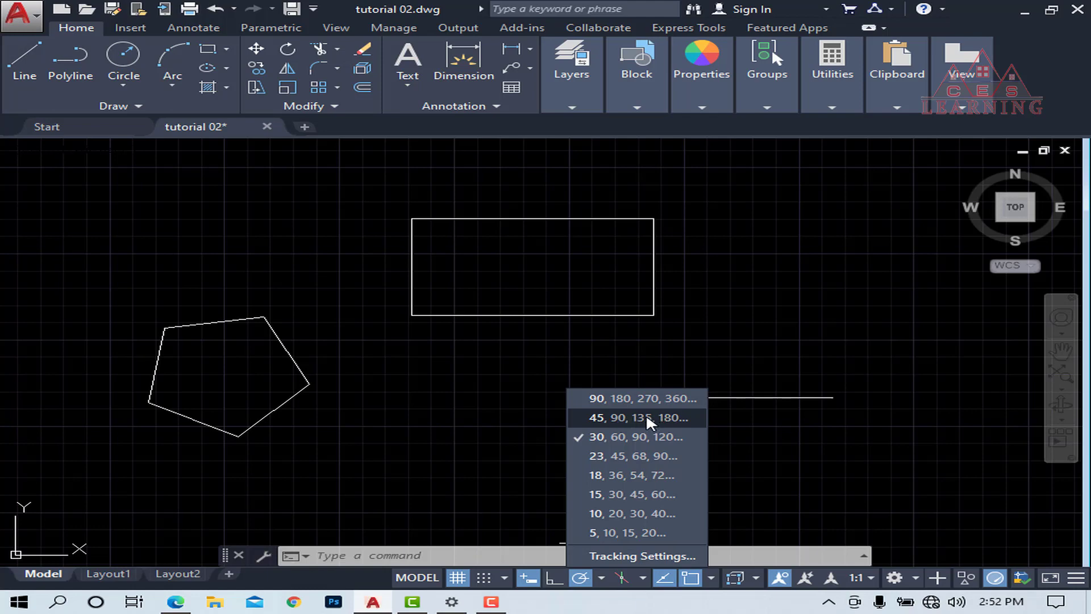
{"action": "left_click", "coordinate": [610, 415]}
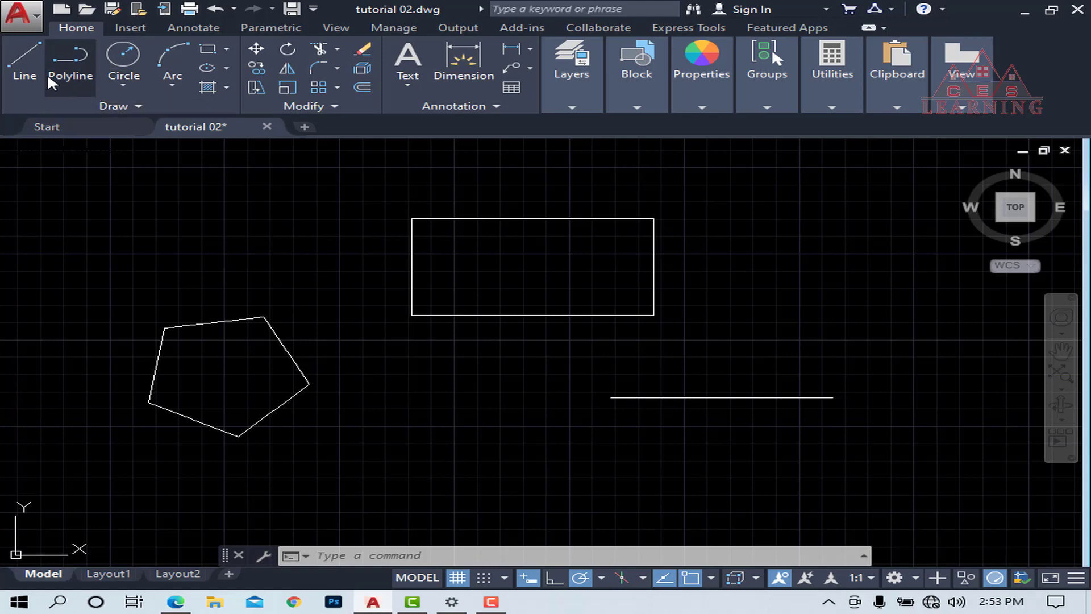
- Draw a line about 24.46 units long at 45° up-right from the horizontal line's left end
{"action": "left_click", "coordinate": [26, 55]}
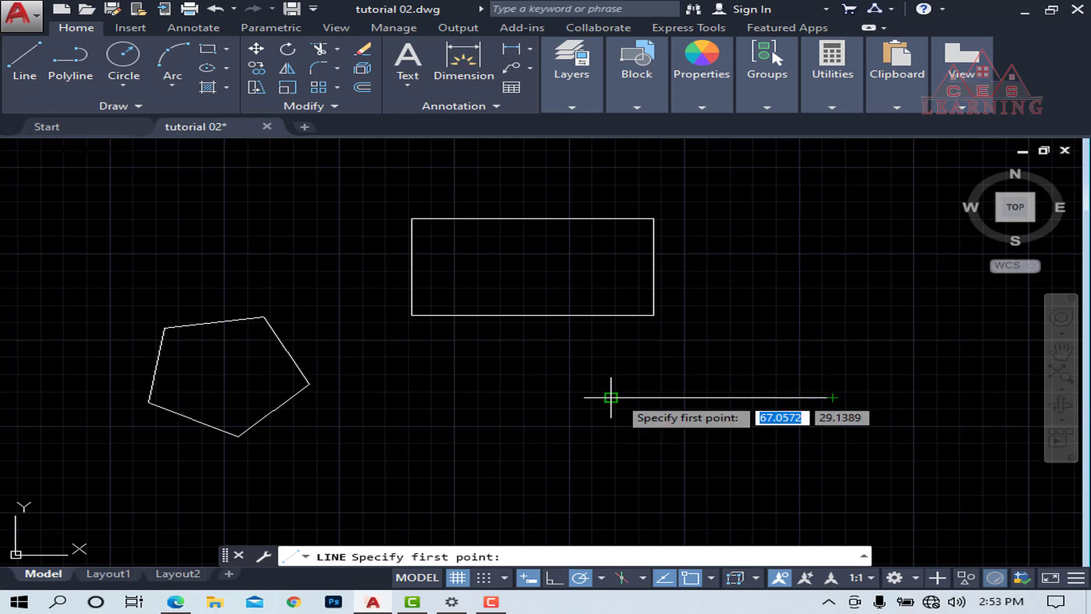
{"action": "left_click", "coordinate": [644, 578]}
{"action": "left_click", "coordinate": [601, 578]}
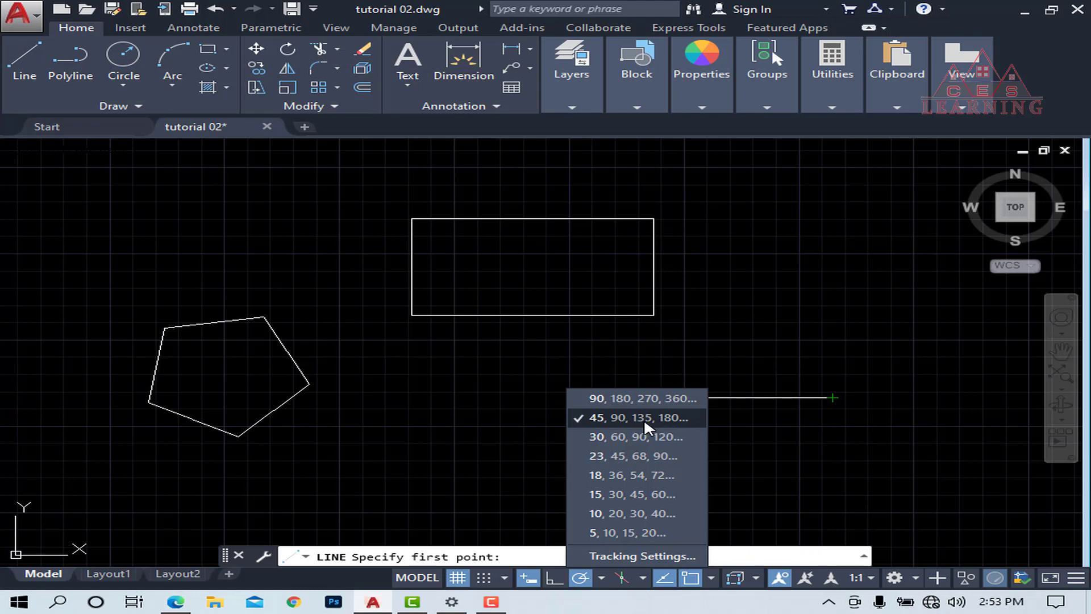
{"action": "left_click", "coordinate": [602, 571]}
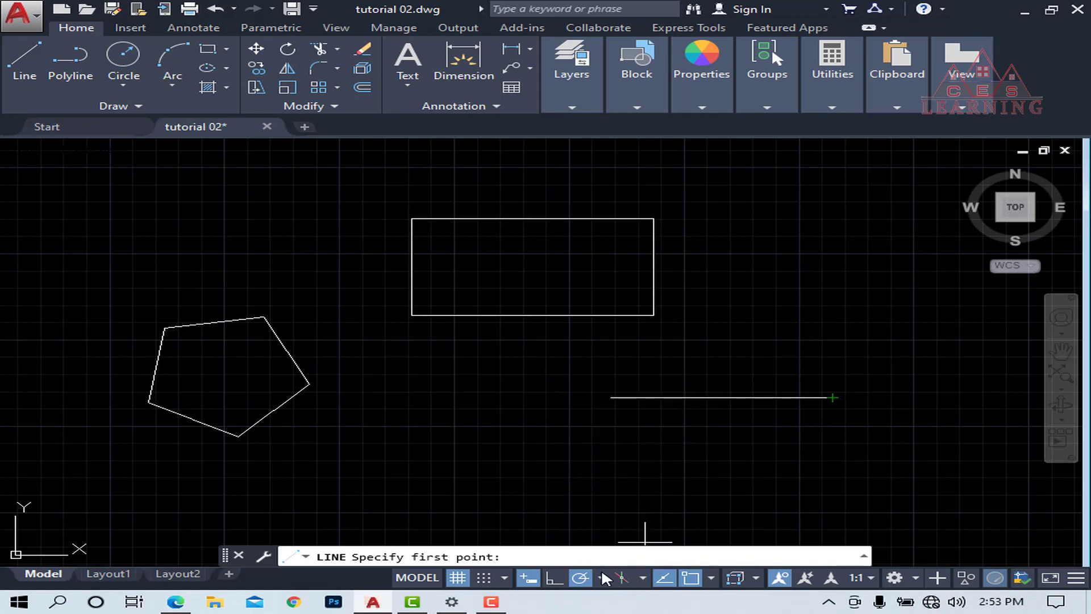
{"action": "left_click", "coordinate": [610, 397]}
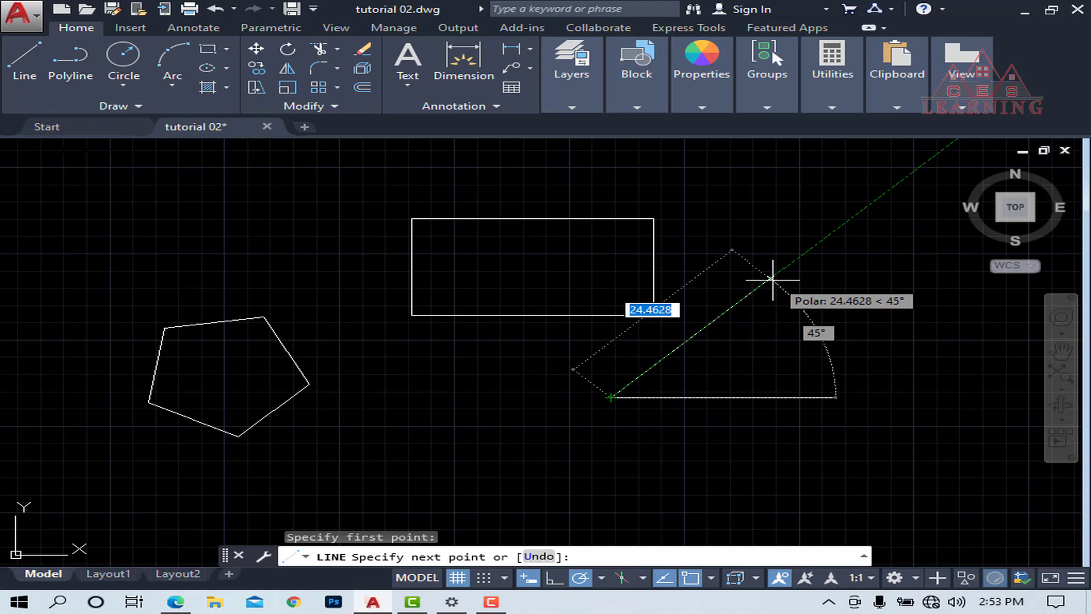
{"action": "left_click", "coordinate": [772, 279]}
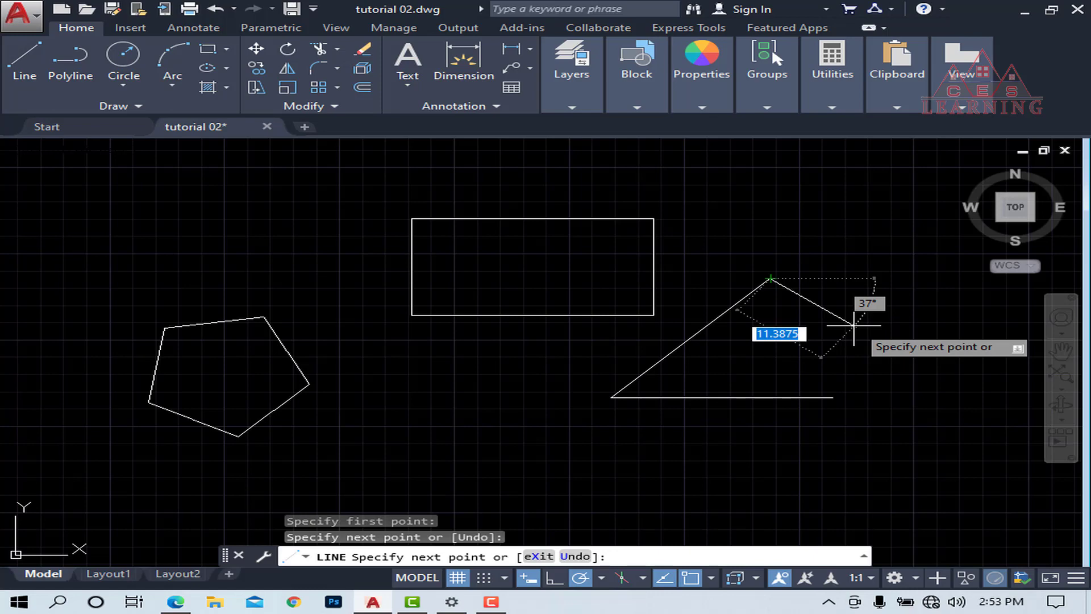
{"action": "key", "text": "Return"}
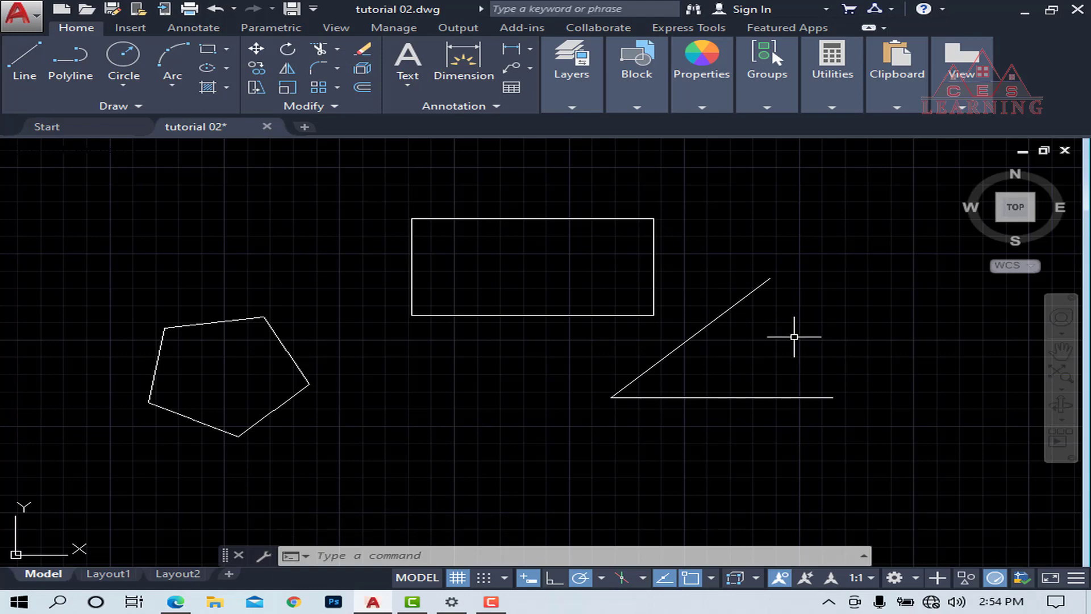
{"action": "left_click", "coordinate": [499, 602]}
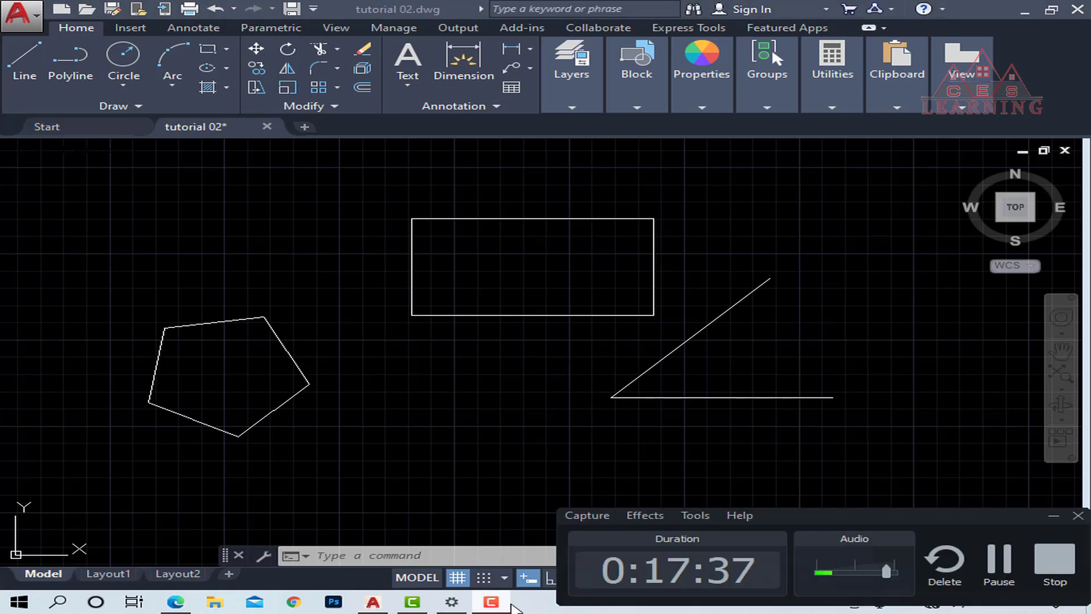
{"action": "left_click", "coordinate": [730, 435]}
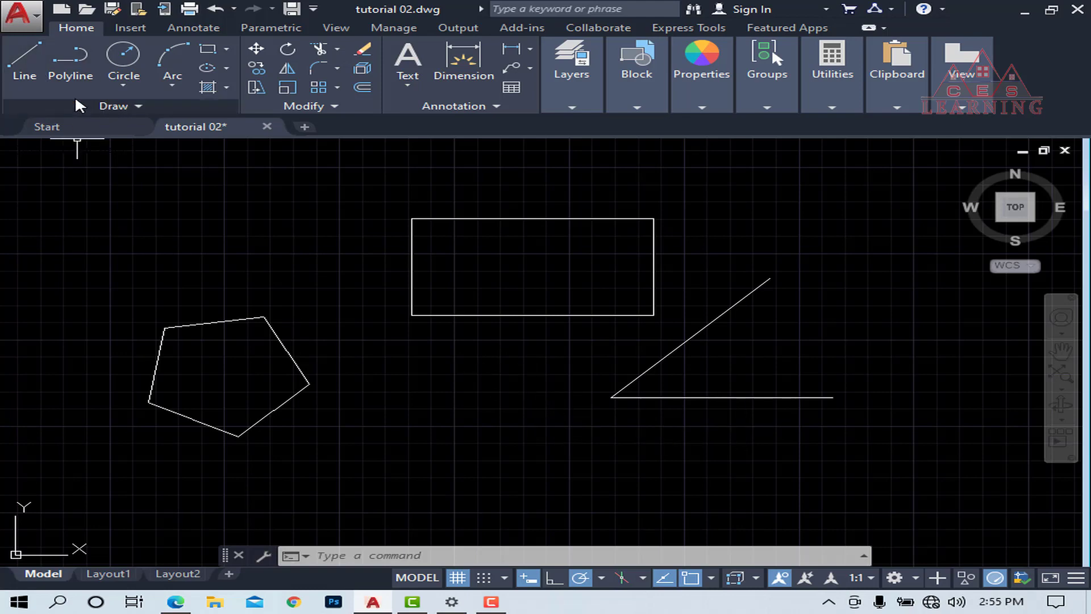
- Draw a line sloping down to the right in the upper-right area of the drawing
{"action": "left_click", "coordinate": [27, 67]}
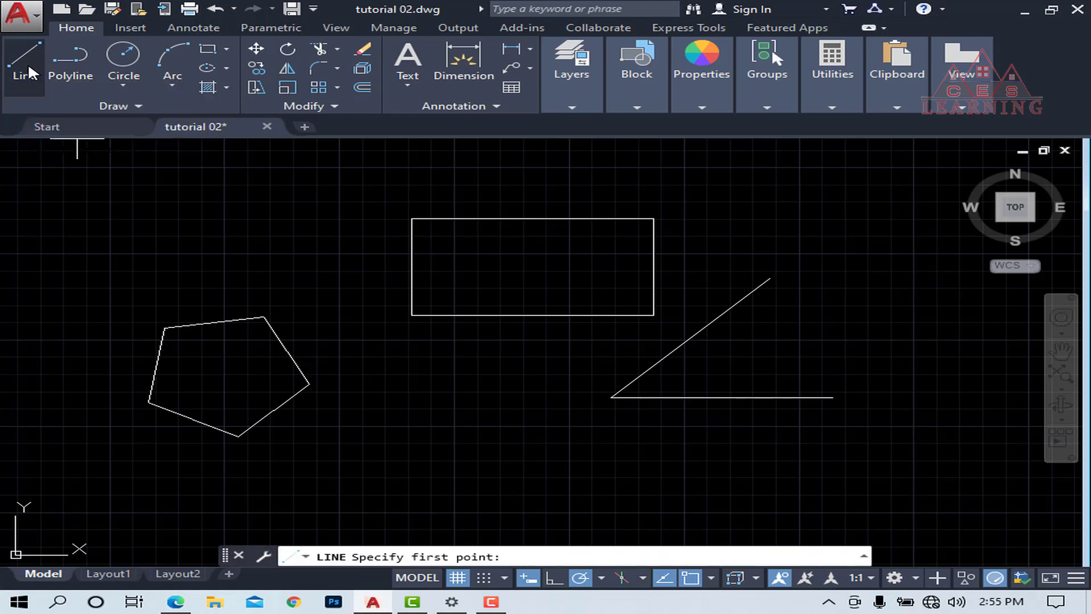
{"action": "left_click", "coordinate": [729, 179]}
{"action": "left_click", "coordinate": [897, 289]}
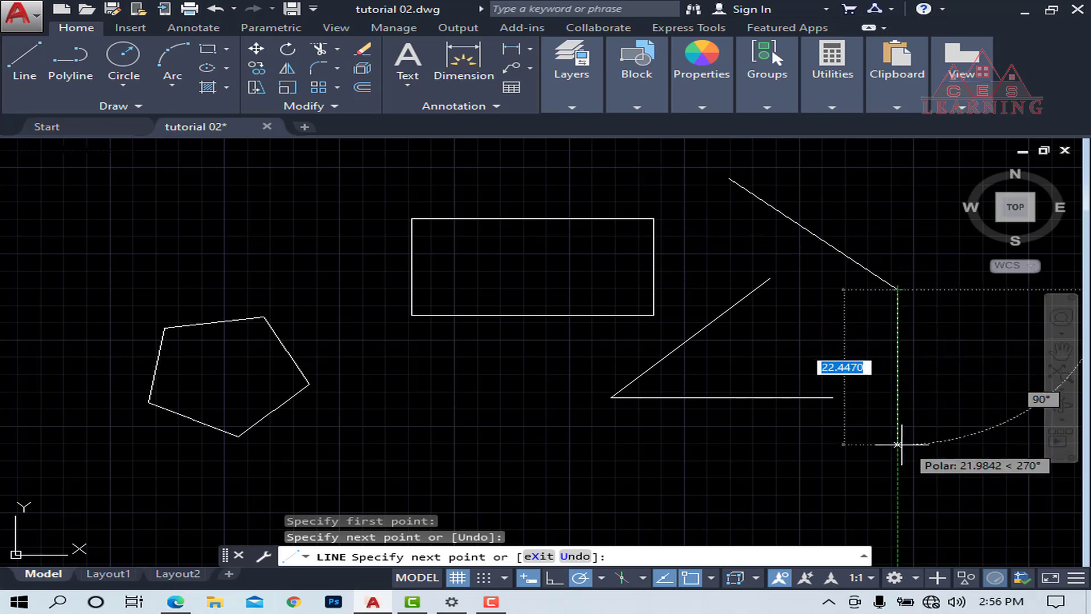
{"action": "key", "text": "Escape"}
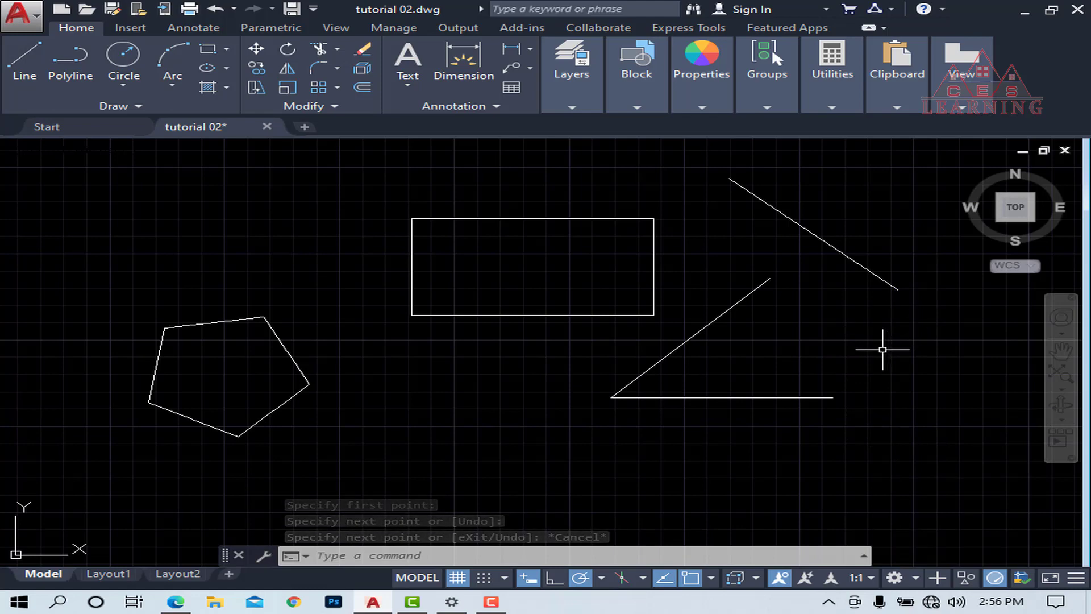
- Restart the LINE command with the L alias so it awaits a first point
{"action": "key", "text": "Return"}
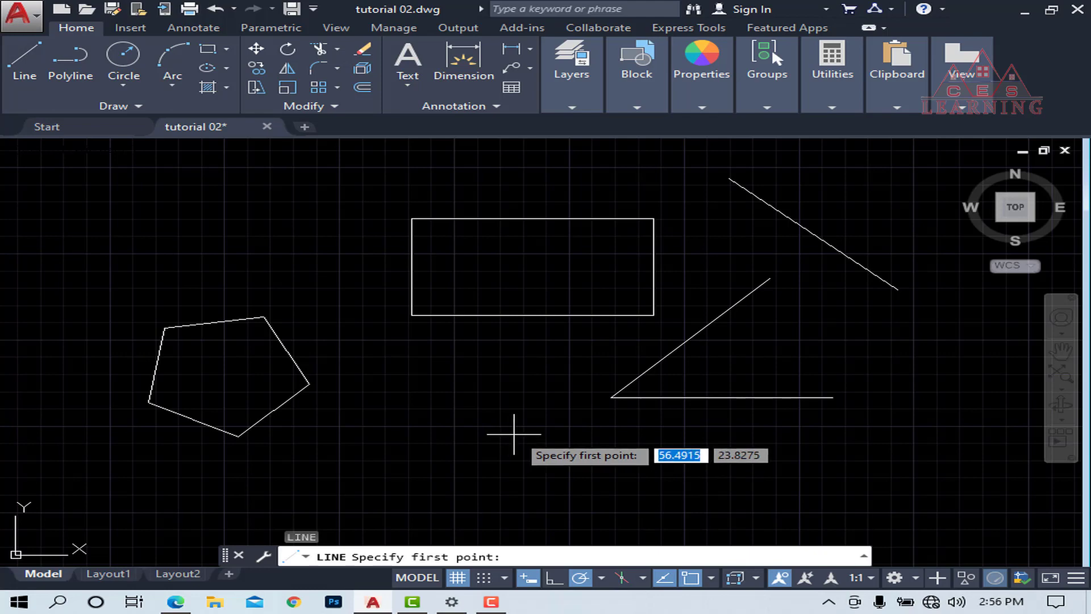
{"action": "key", "text": "Escape"}
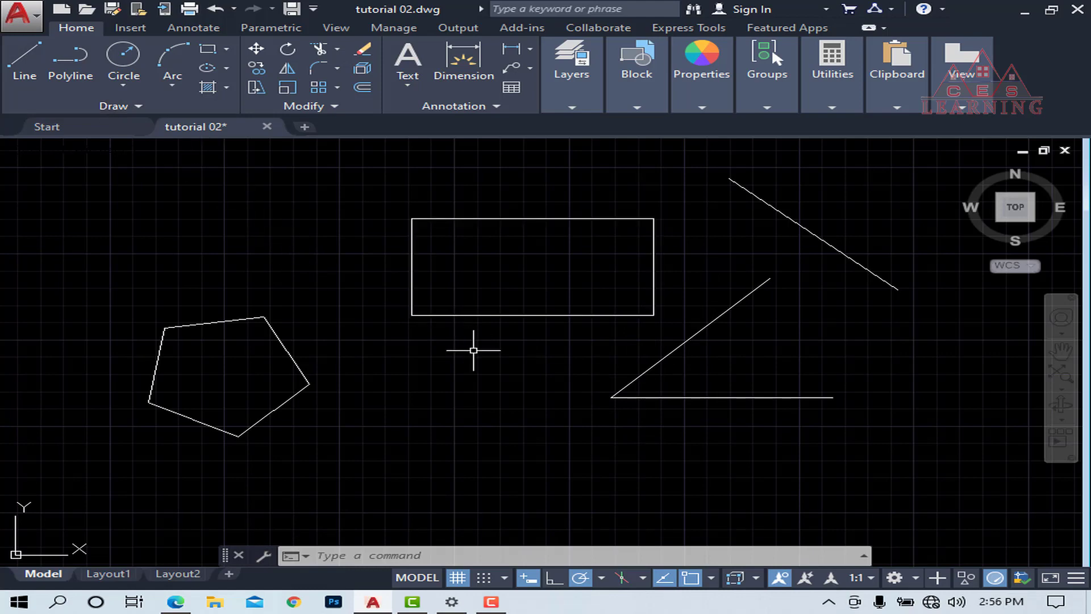
{"action": "type", "text": "l"}
{"action": "key", "text": "Return"}
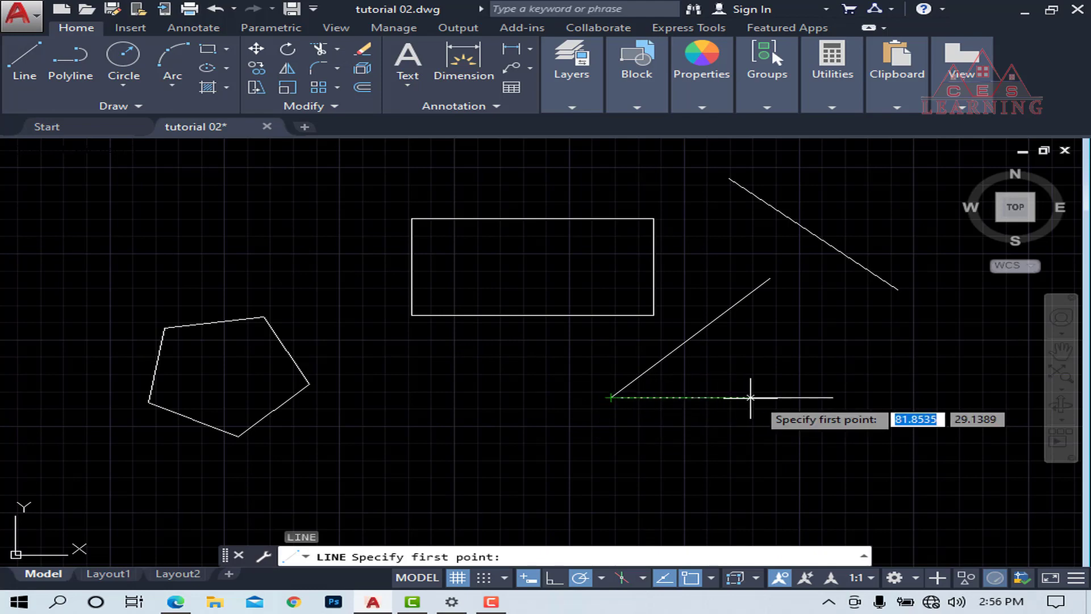
- Draw a vertical line straight up from the horizontal line's left end and review the object snaps
{"action": "left_click", "coordinate": [611, 397]}
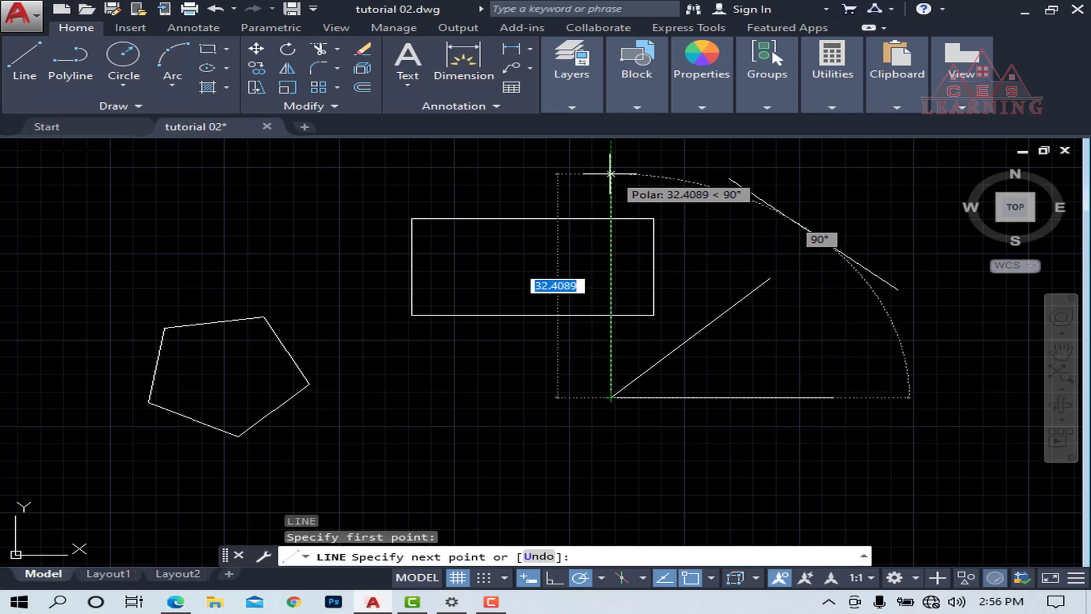
{"action": "left_click", "coordinate": [611, 174]}
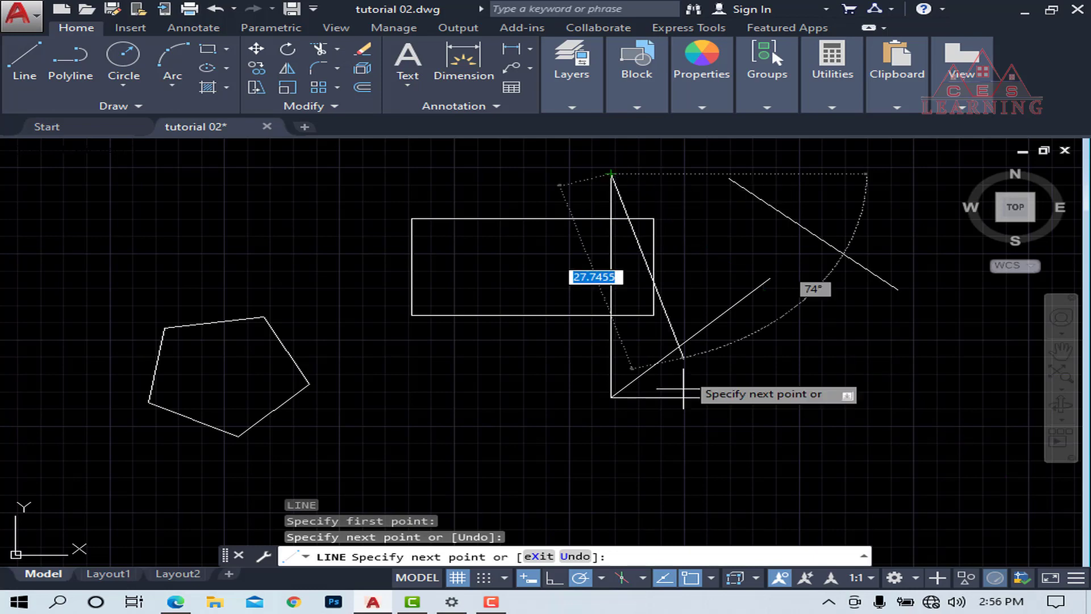
{"action": "left_click", "coordinate": [712, 578]}
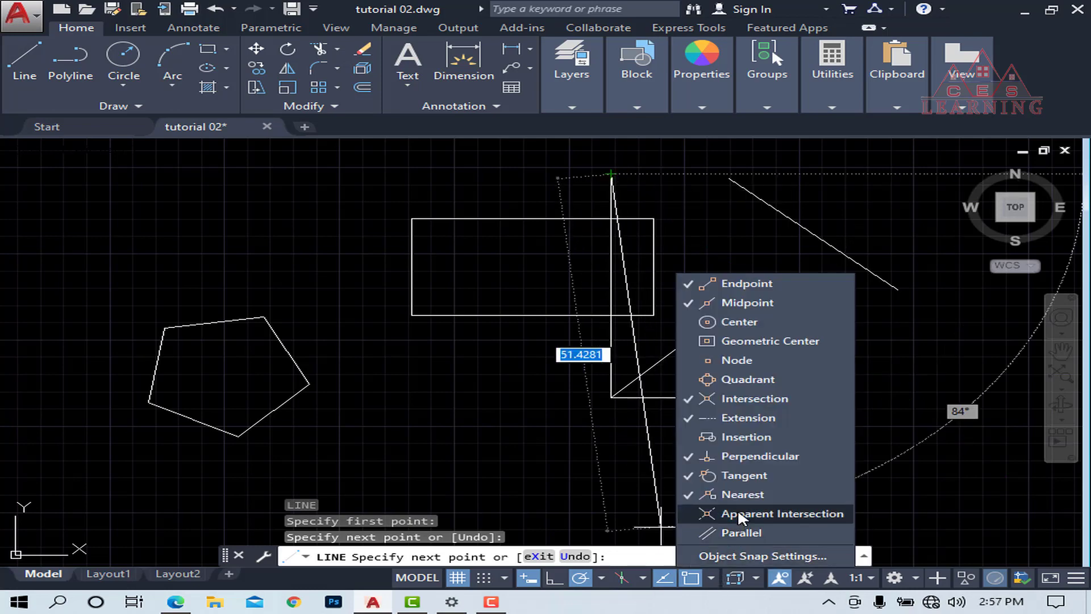
{"action": "left_click", "coordinate": [713, 580]}
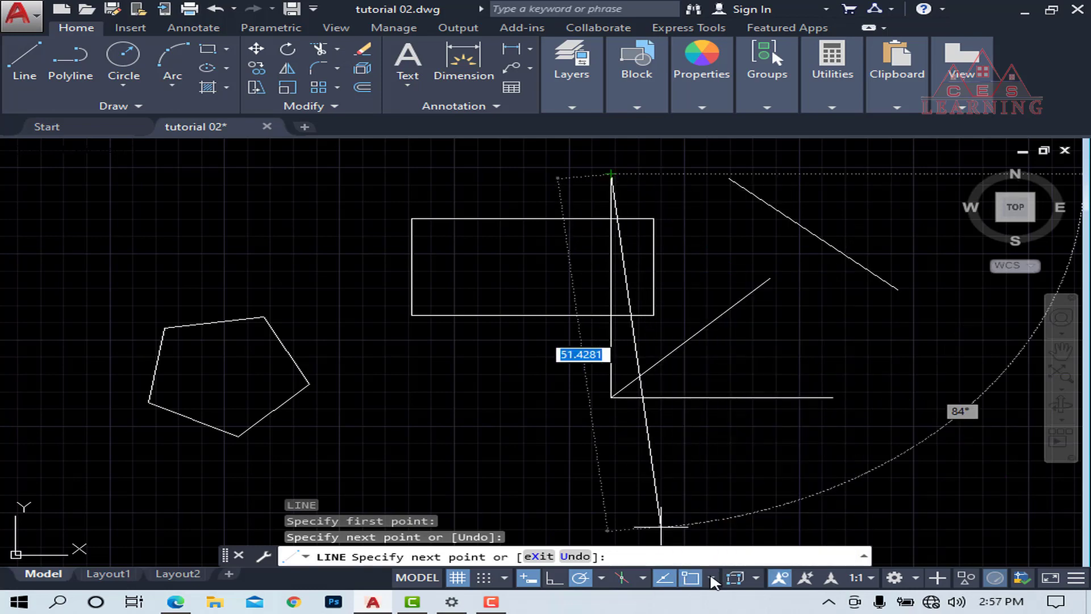
- Confirm the 45° polar angle increment and cancel the pending line
{"action": "left_click", "coordinate": [601, 578]}
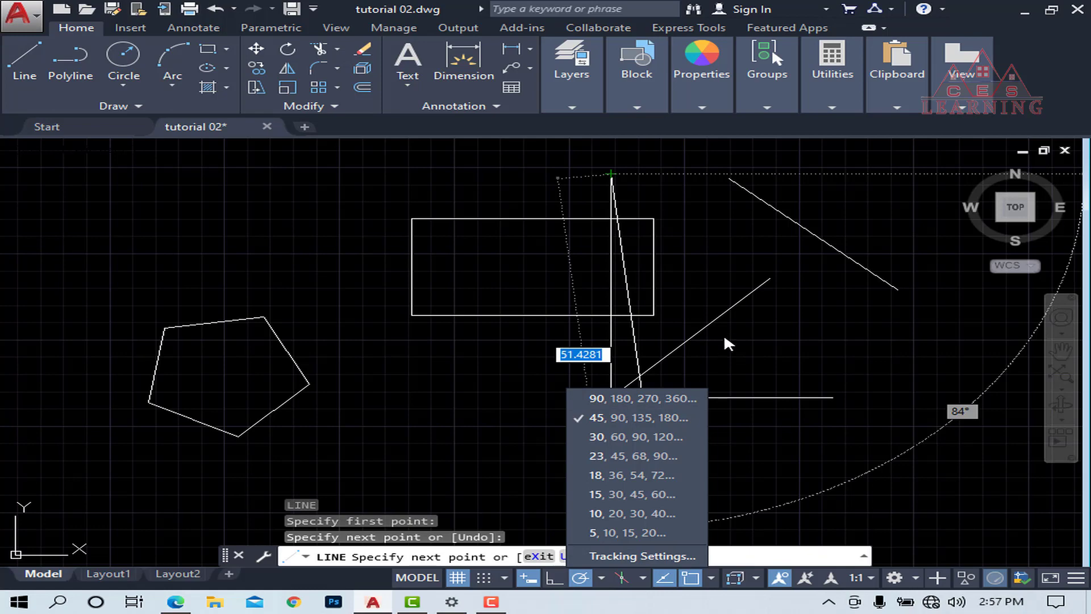
{"action": "left_click", "coordinate": [601, 578]}
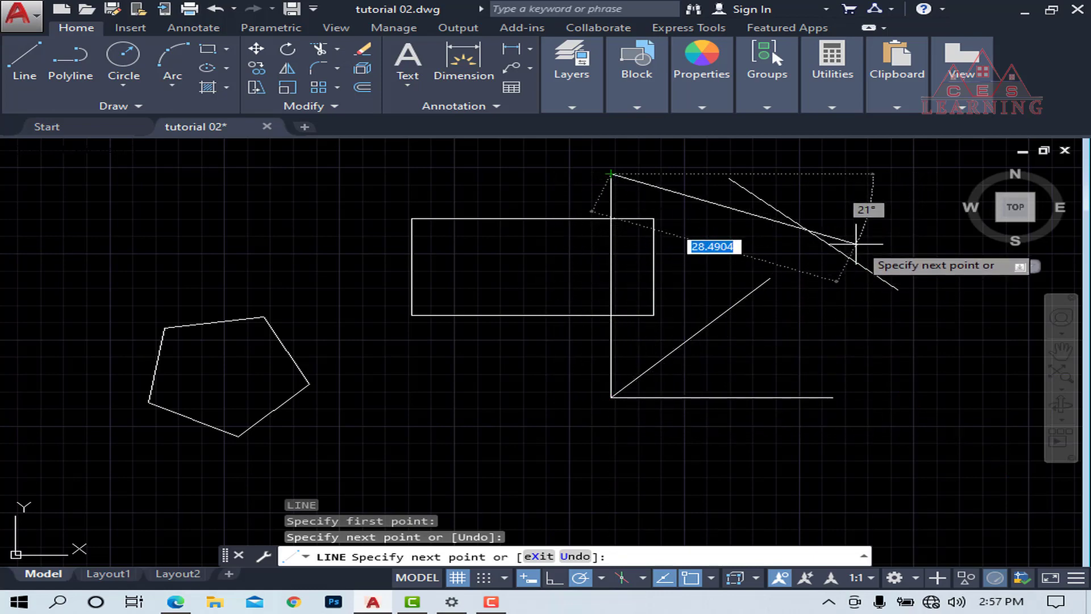
{"action": "key", "text": "Escape"}
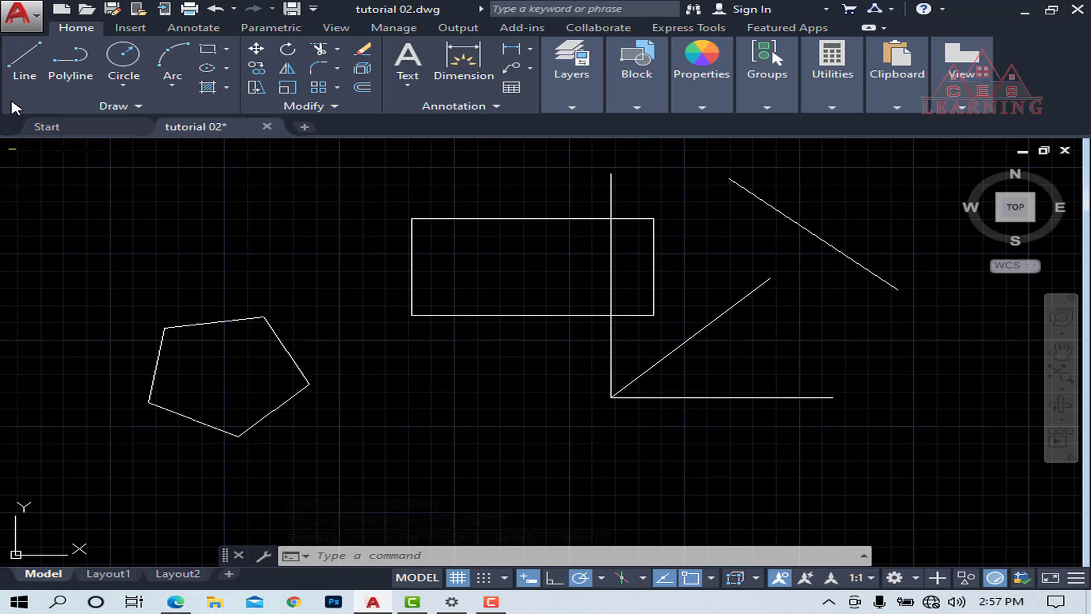
- Draw a line about 36.7 units long at 135° toward the upper left from the vertical line's bottom corner
{"action": "left_click", "coordinate": [25, 64]}
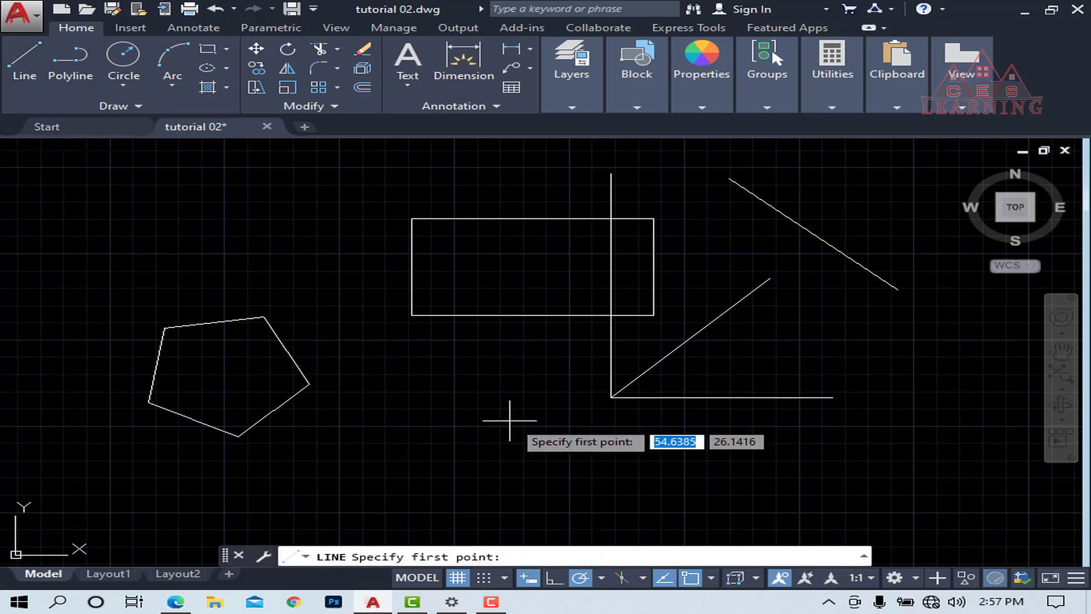
{"action": "left_click", "coordinate": [610, 398]}
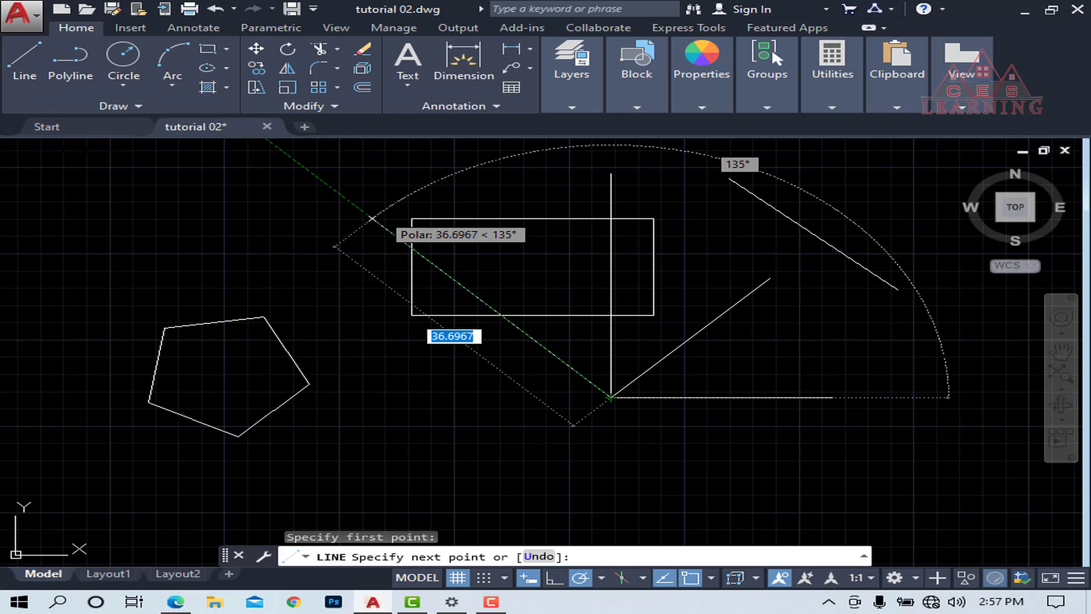
{"action": "left_click", "coordinate": [373, 217]}
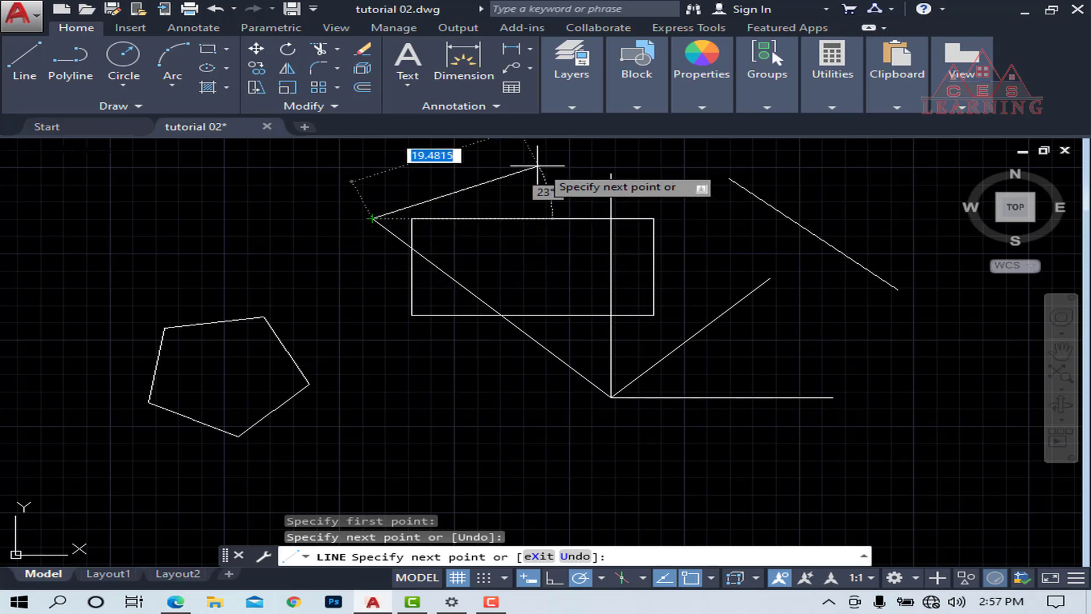
{"action": "key", "text": "Escape"}
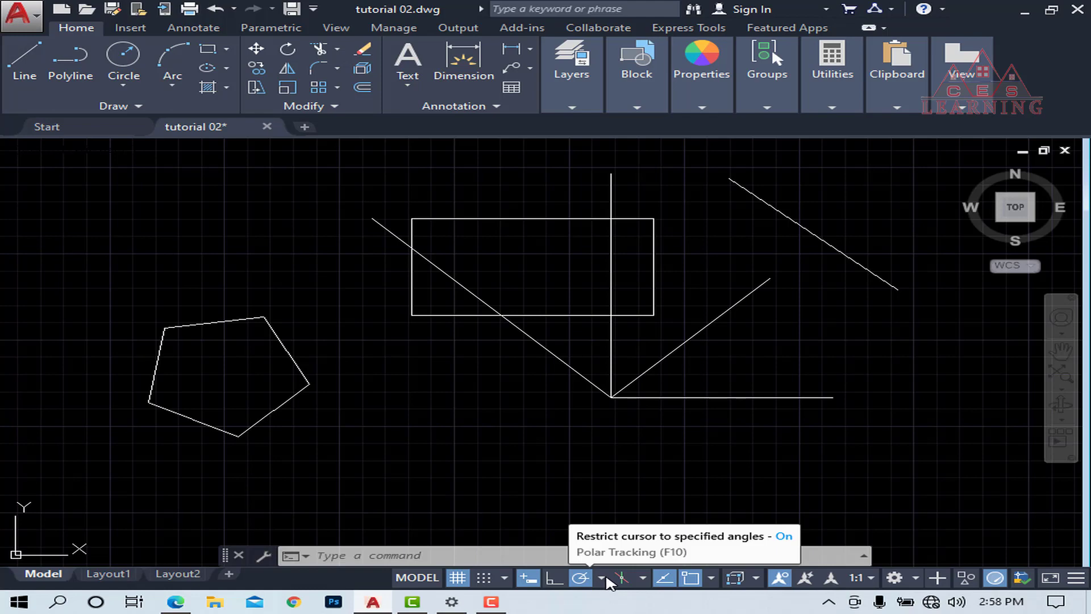
{"action": "left_click", "coordinate": [603, 579]}
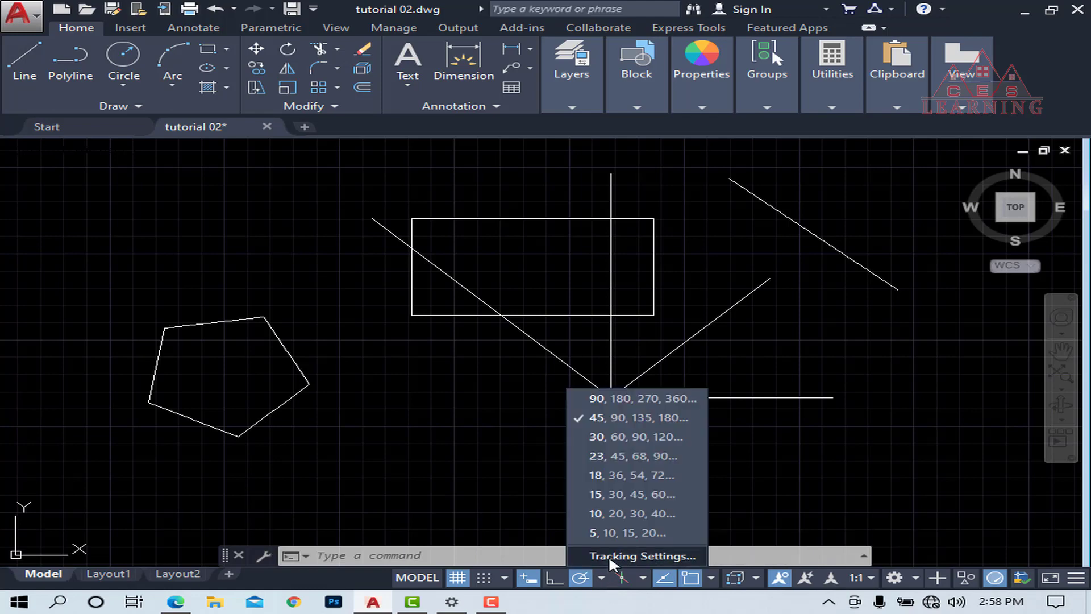
{"action": "left_click", "coordinate": [652, 556]}
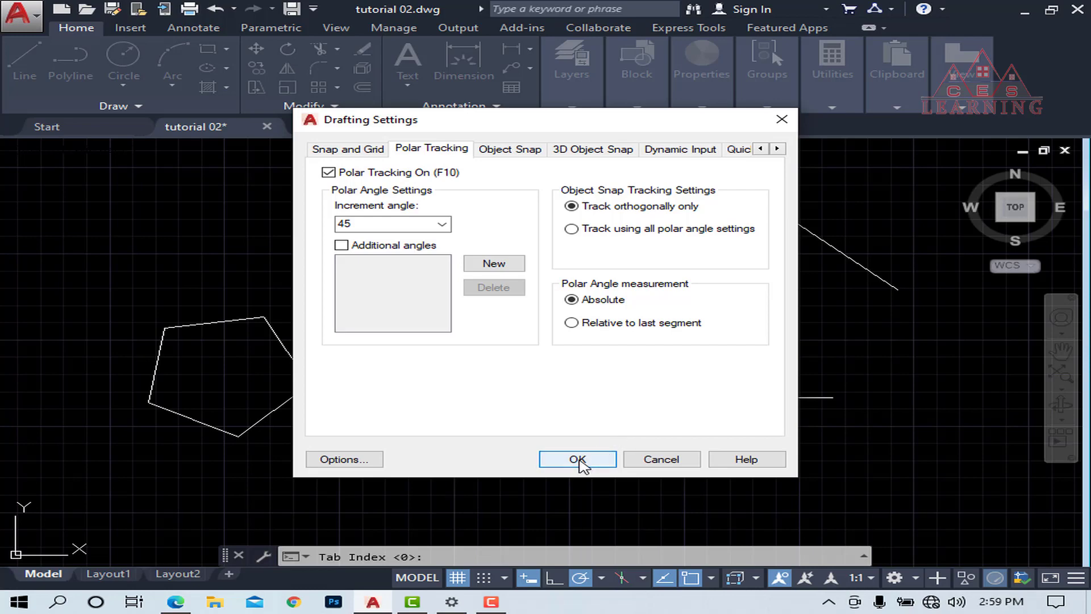
{"action": "left_click", "coordinate": [578, 461]}
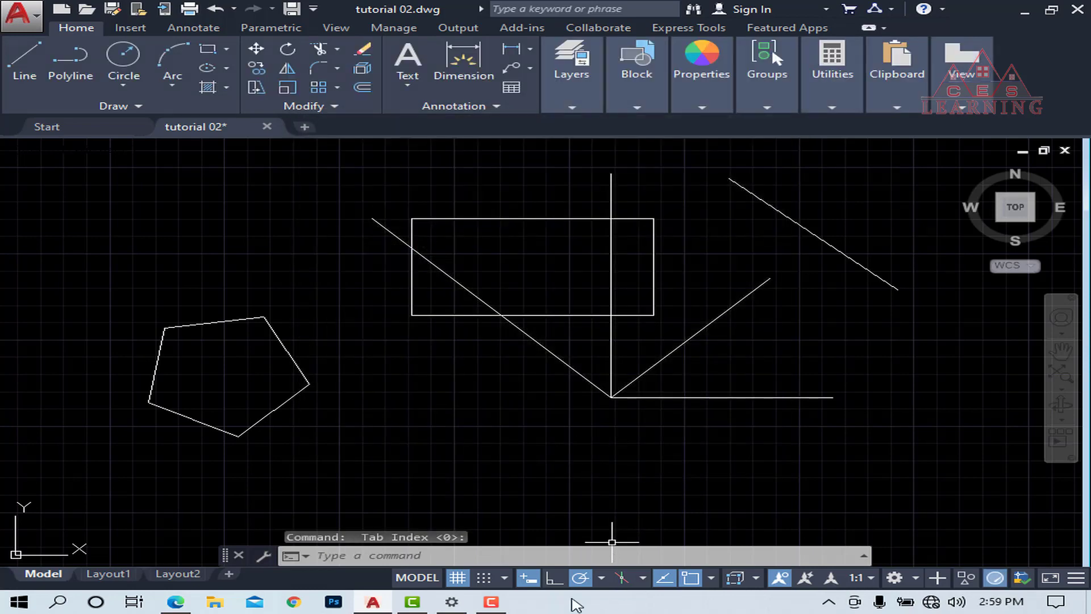
{"action": "mouse_move", "coordinate": [491, 602]}
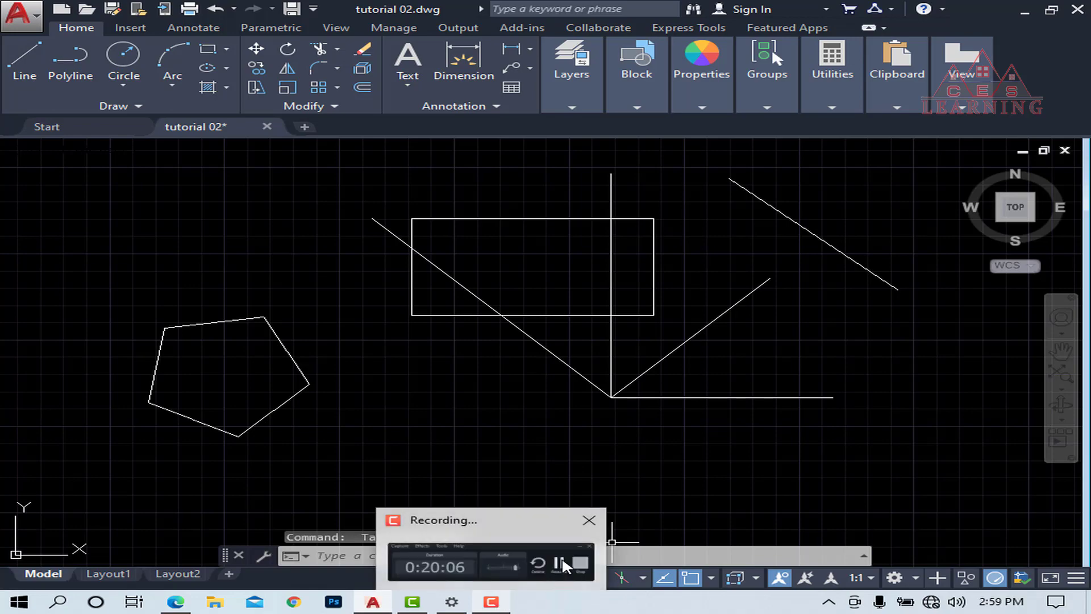
{"action": "left_click", "coordinate": [561, 557]}
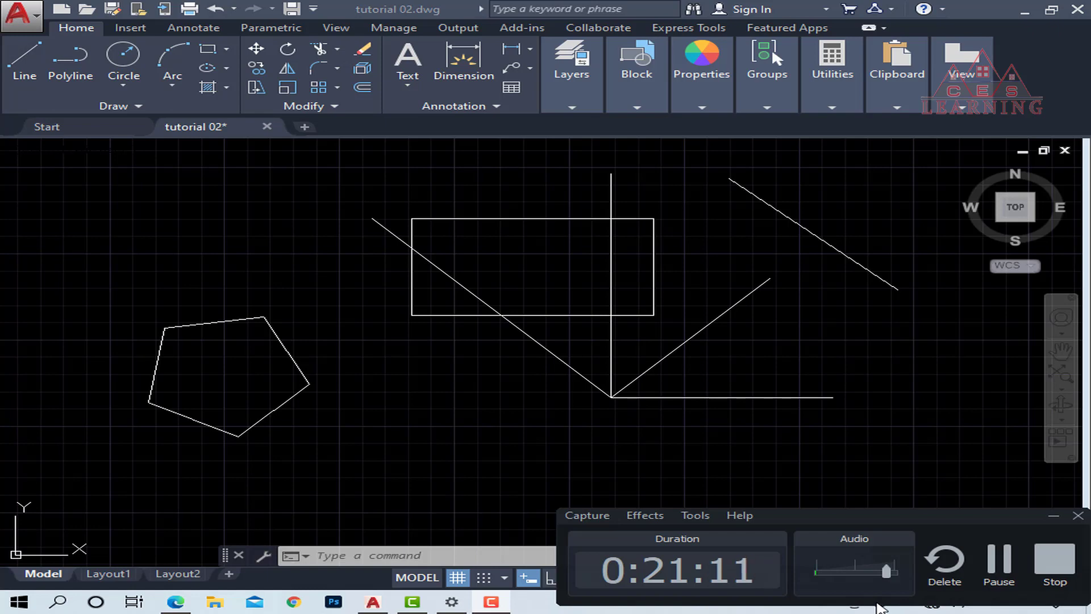
{"action": "left_click", "coordinate": [994, 568]}
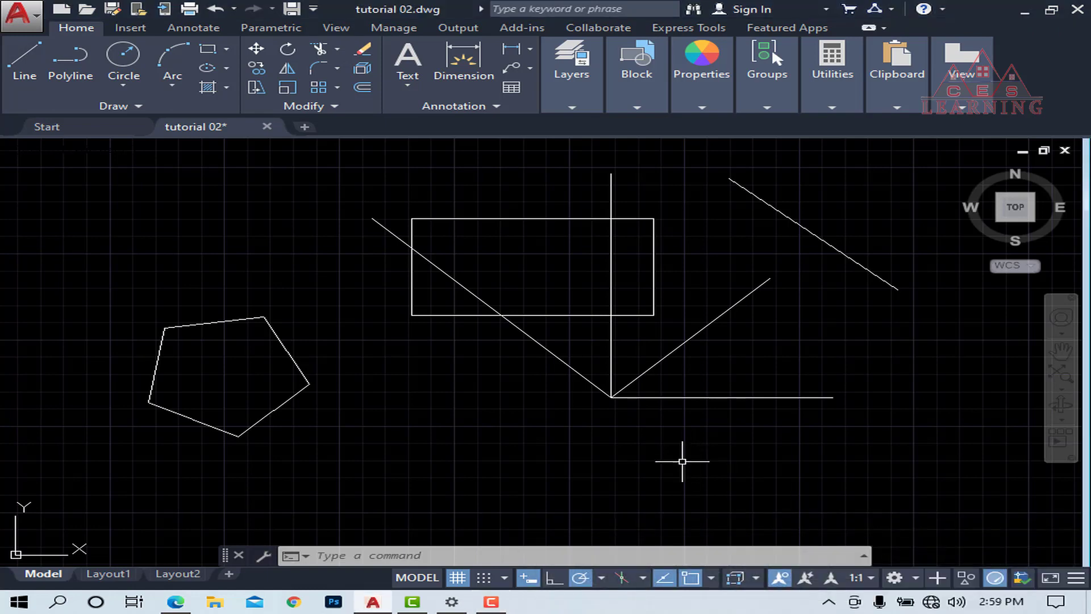
{"action": "left_click", "coordinate": [492, 603]}
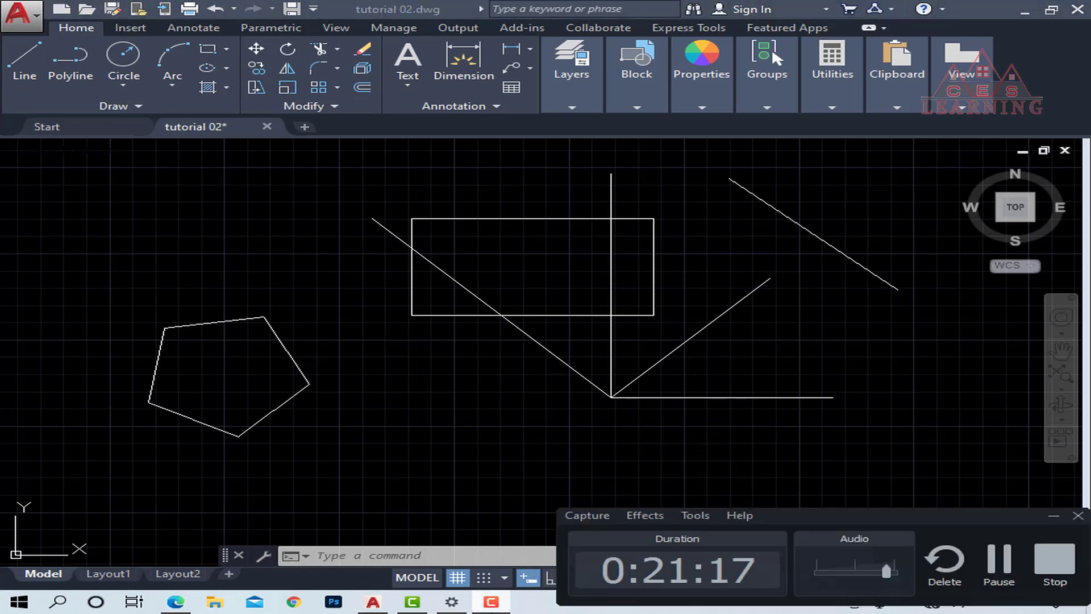
{"action": "left_click", "coordinate": [492, 604]}
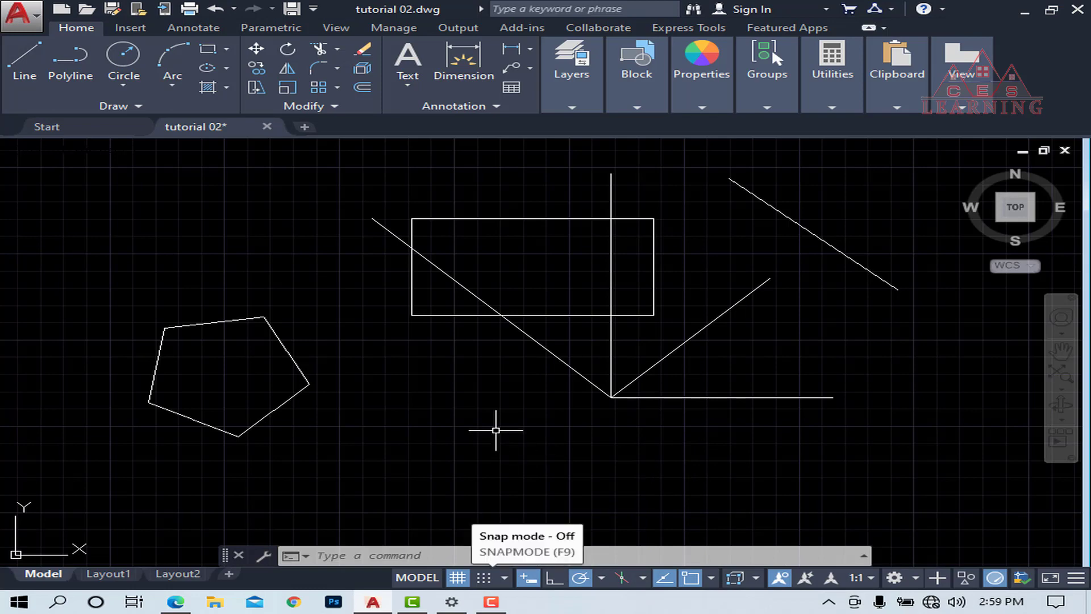